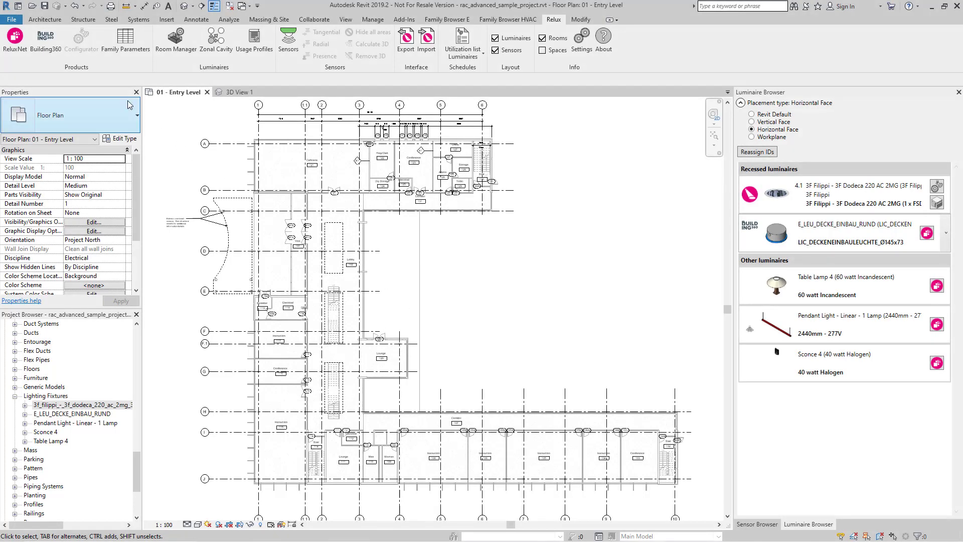
Step: Load the Deckenaufbauleuchte quadratisch family (E_LEU_DECKE_ANBAU_QUAD) from the Building360 Family Browser
{"action": "left_click", "coordinate": [60, 49]}
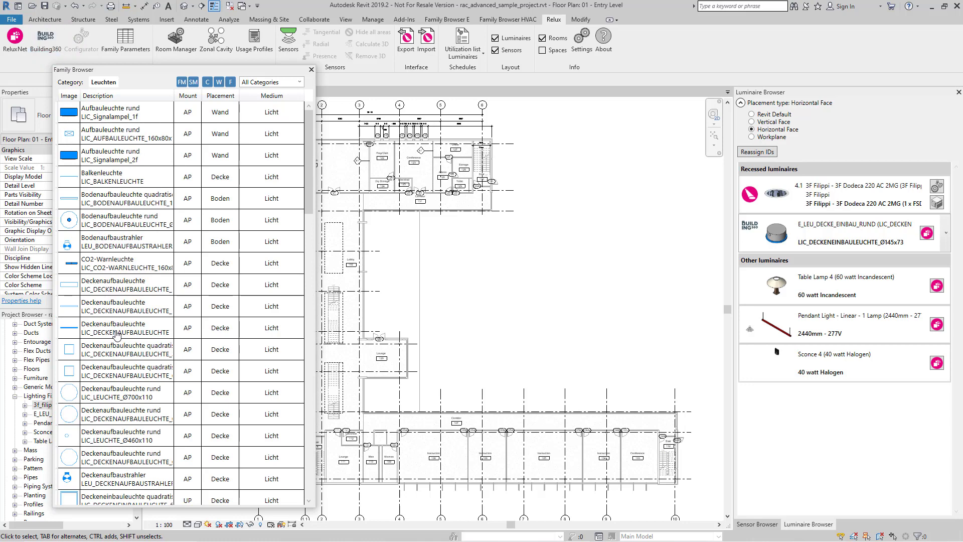
{"action": "left_click", "coordinate": [119, 349]}
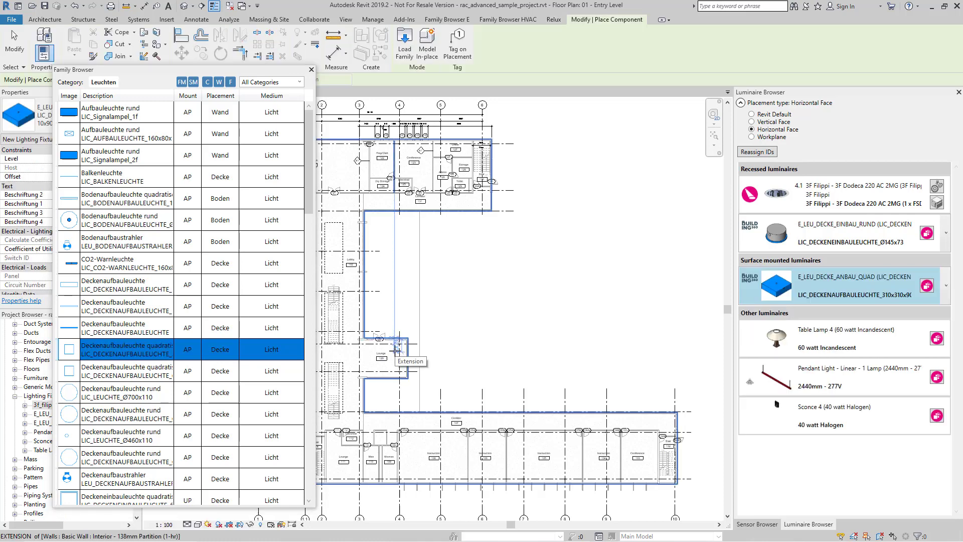
{"action": "key", "text": "Escape"}
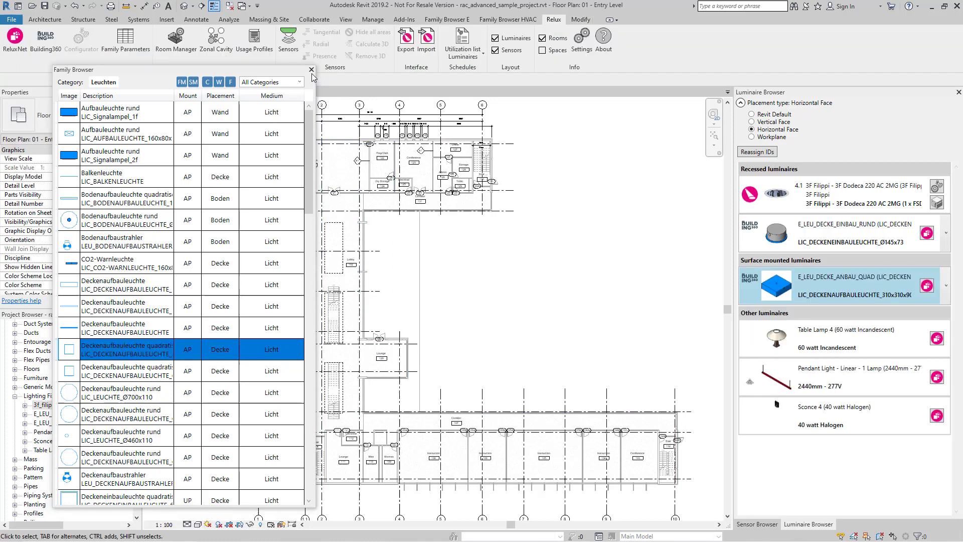
{"action": "left_click", "coordinate": [311, 70]}
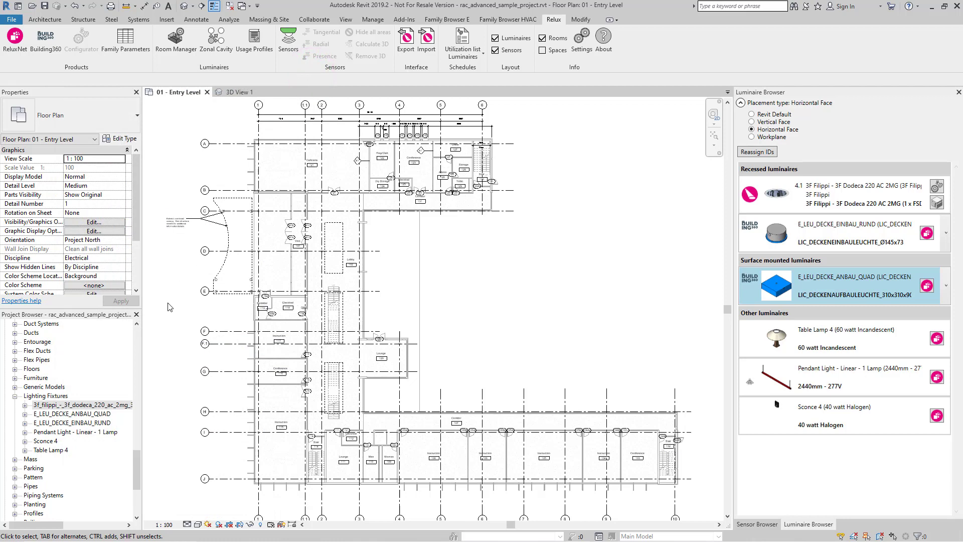
{"action": "left_click", "coordinate": [98, 414]}
{"action": "right_click", "coordinate": [99, 414]}
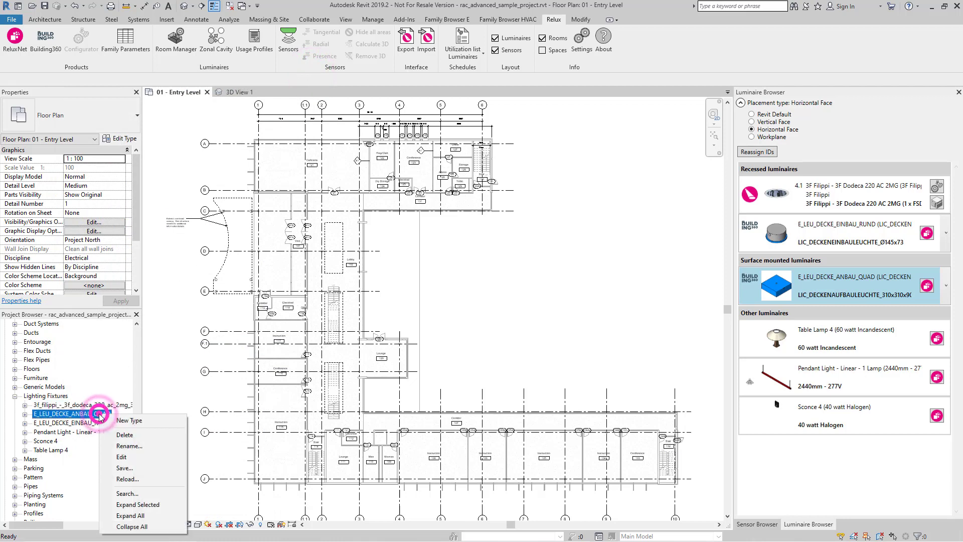
{"action": "left_click", "coordinate": [122, 457]}
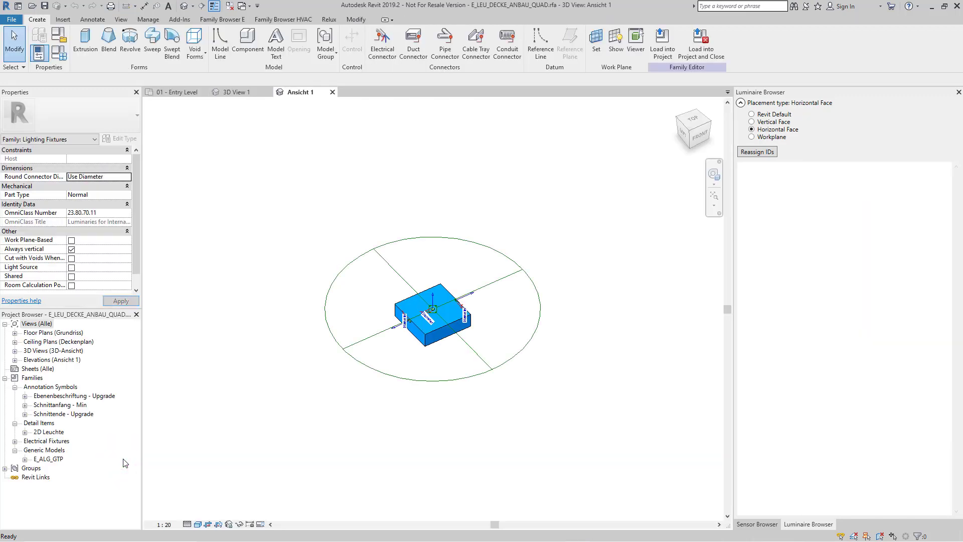
{"action": "left_click", "coordinate": [62, 55]}
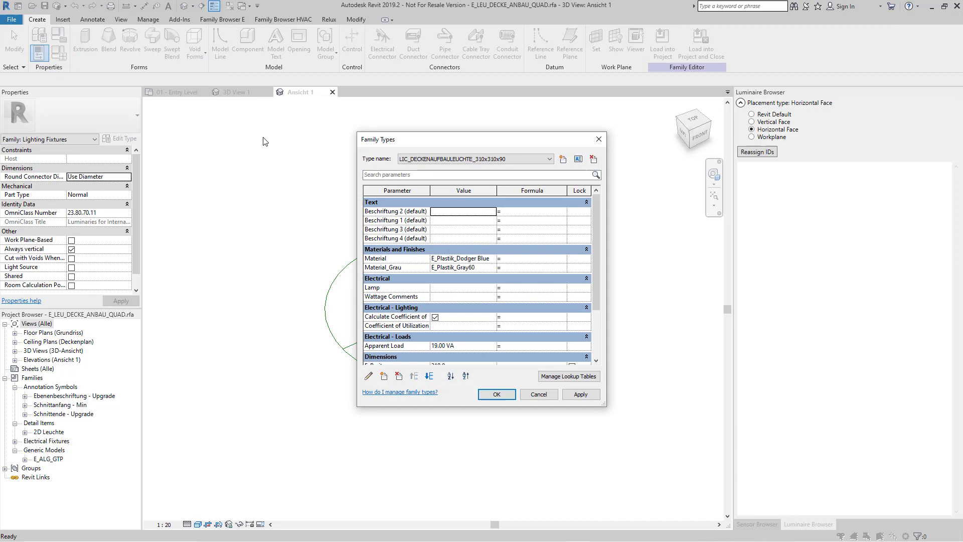
{"action": "left_click_drag", "start_coordinate": [595, 235], "coordinate": [593, 283]}
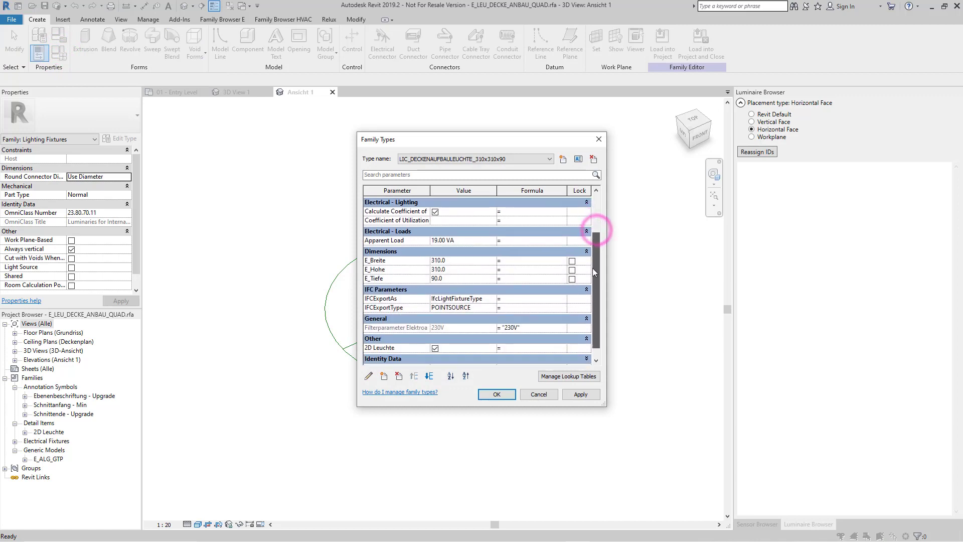
{"action": "left_click", "coordinate": [499, 394]}
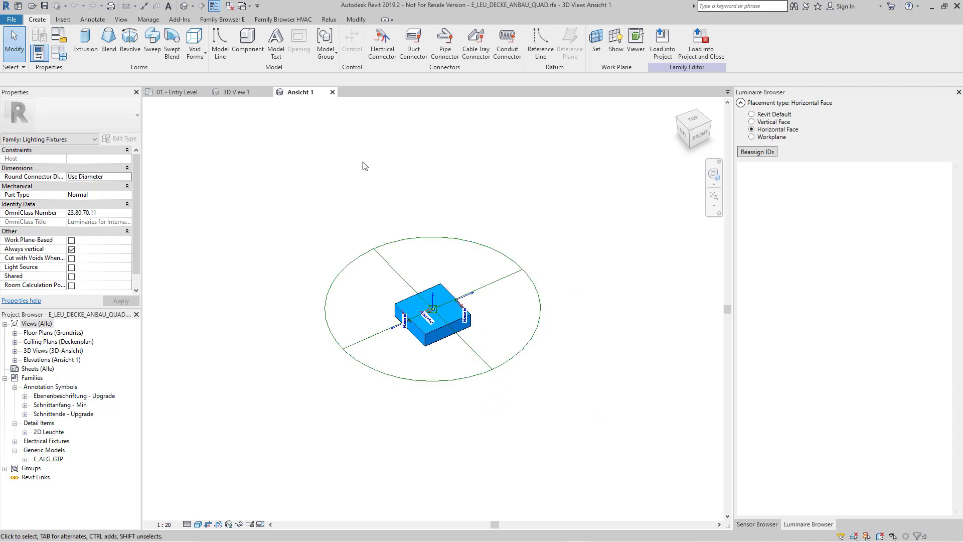
{"action": "left_click", "coordinate": [333, 93]}
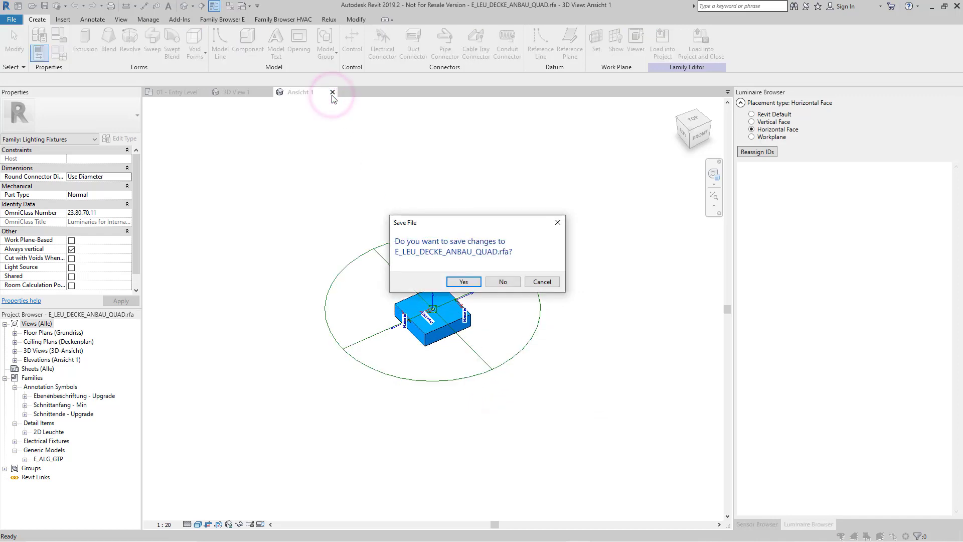
{"action": "left_click", "coordinate": [503, 282]}
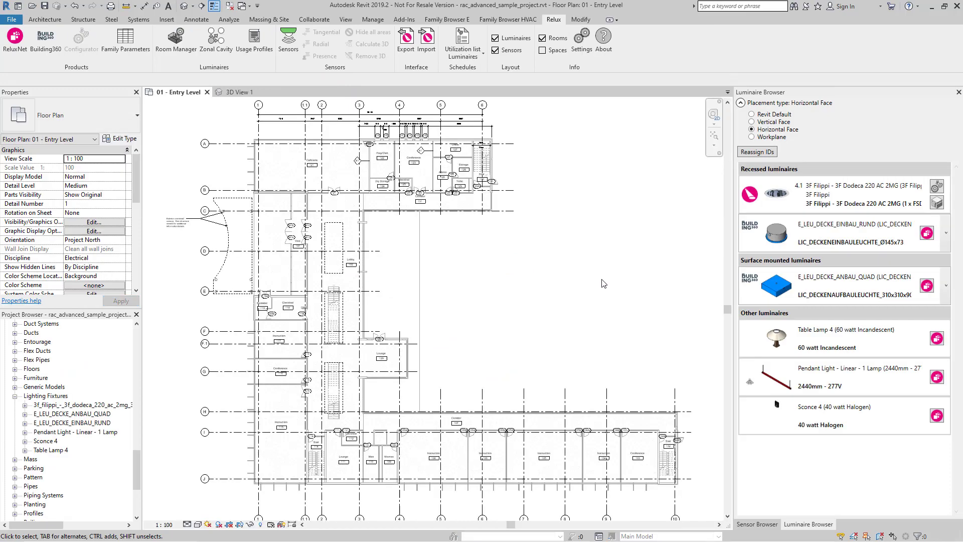
Step: Link E_LEU_DECKE_ANBAU_QUAD to the 3F Filippi Travetta Fluo product in ReluxNet, accepting the parameter mapping
{"action": "left_click", "coordinate": [928, 285]}
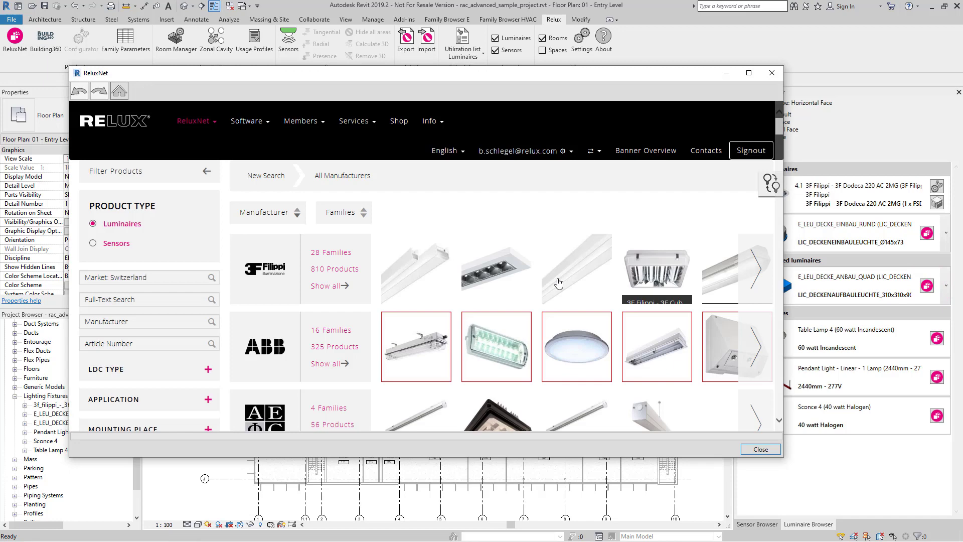
{"action": "scroll", "coordinate": [328, 308], "scroll_direction": "down", "scroll_amount": 5}
{"action": "scroll", "coordinate": [329, 308], "scroll_direction": "down", "scroll_amount": 2}
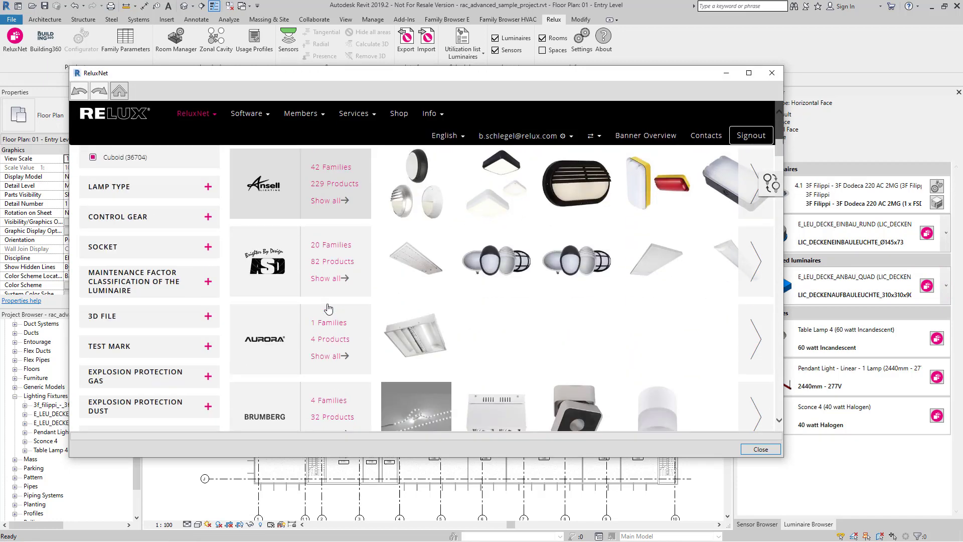
{"action": "scroll", "coordinate": [329, 308], "scroll_direction": "down", "scroll_amount": 2}
{"action": "scroll", "coordinate": [329, 308], "scroll_direction": "up", "scroll_amount": 4}
{"action": "scroll", "coordinate": [329, 308], "scroll_direction": "up", "scroll_amount": 2}
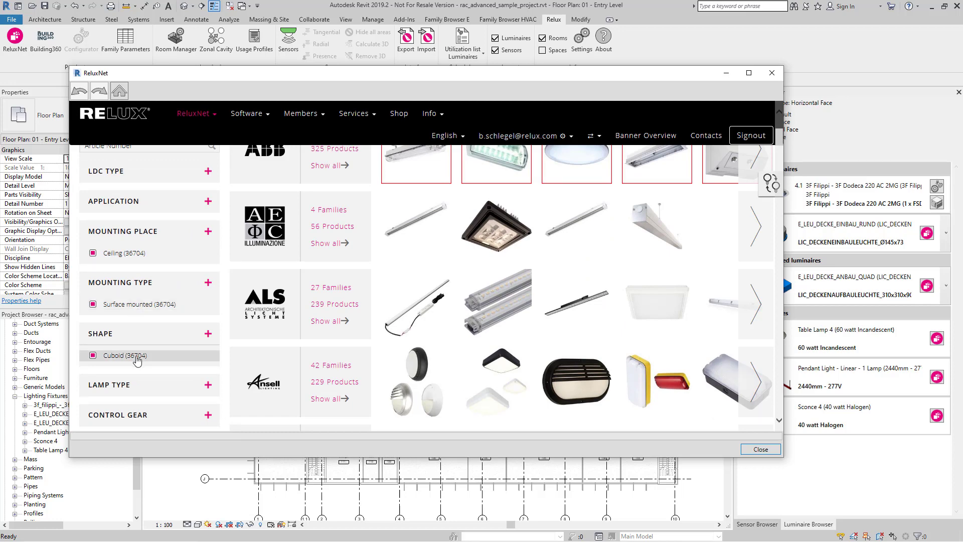
{"action": "scroll", "coordinate": [434, 316], "scroll_direction": "up", "scroll_amount": 4}
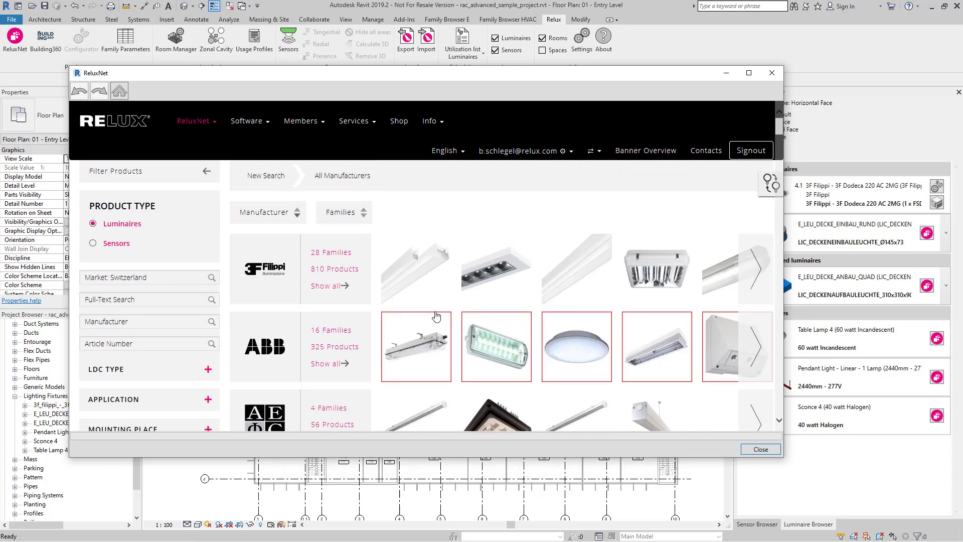
{"action": "left_click", "coordinate": [483, 282]}
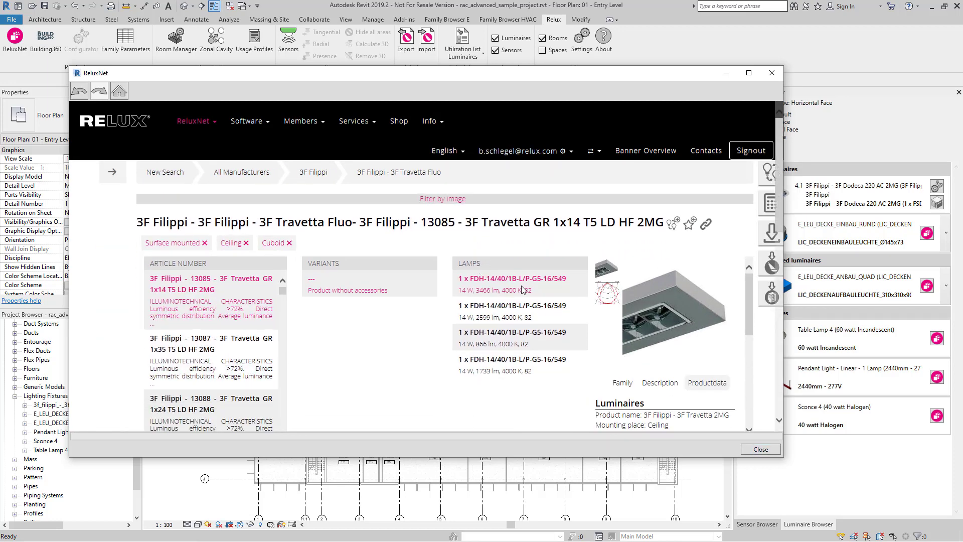
{"action": "left_click", "coordinate": [763, 300]}
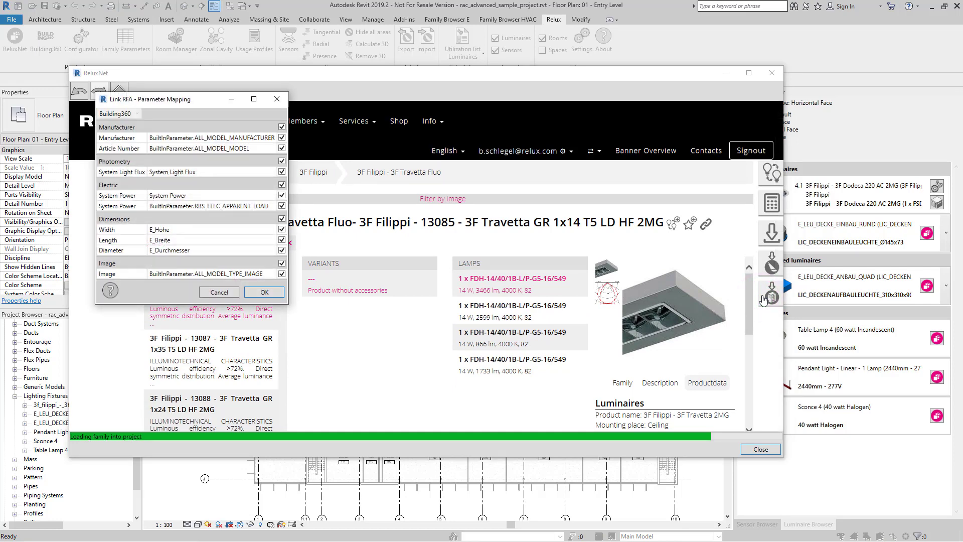
{"action": "left_click", "coordinate": [266, 292]}
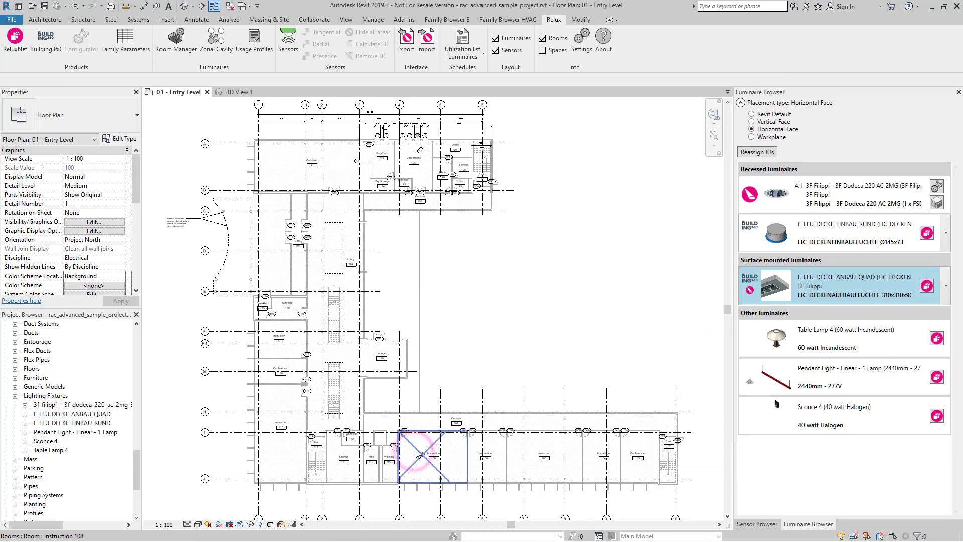
Step: Run a zonal cavity layout in room 108 with the 3F Filippi 13085 E_LEU_DECKE_ANBAU_QUAD type, placing 70 luminaires
{"action": "left_click", "coordinate": [416, 454]}
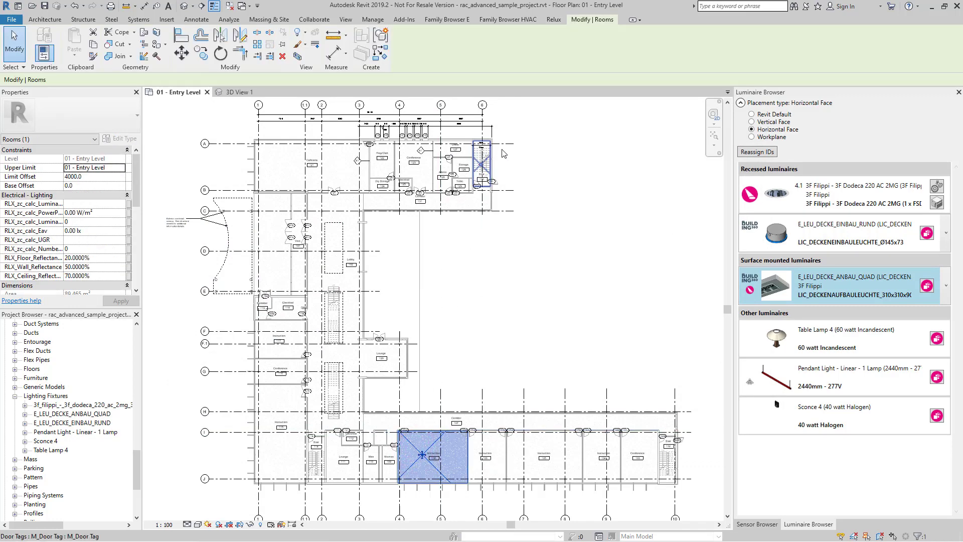
{"action": "left_click", "coordinate": [554, 20]}
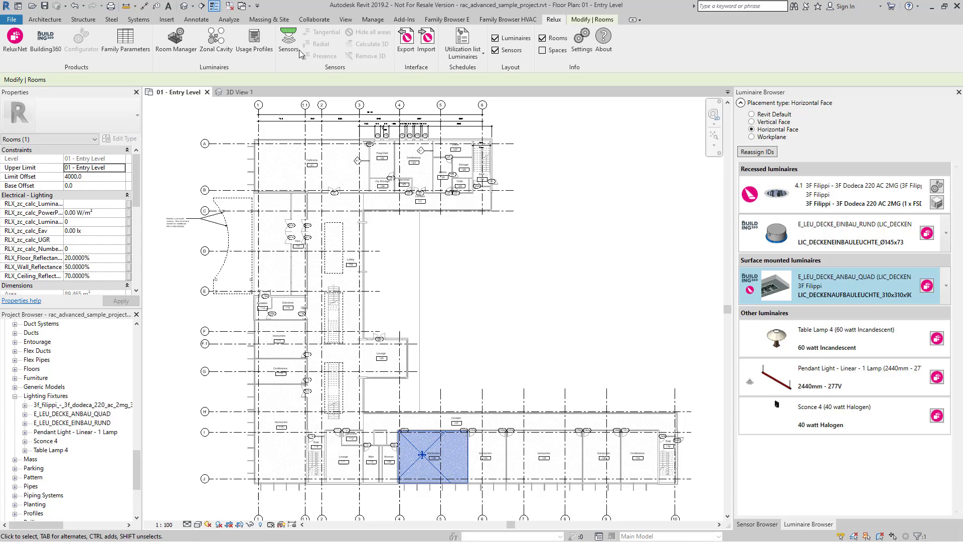
{"action": "left_click", "coordinate": [214, 51]}
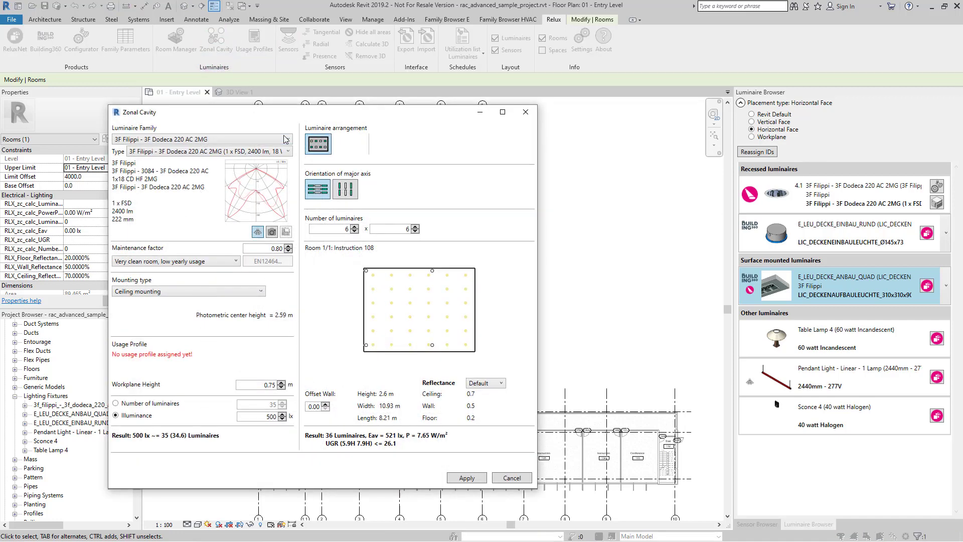
{"action": "left_click", "coordinate": [289, 140]}
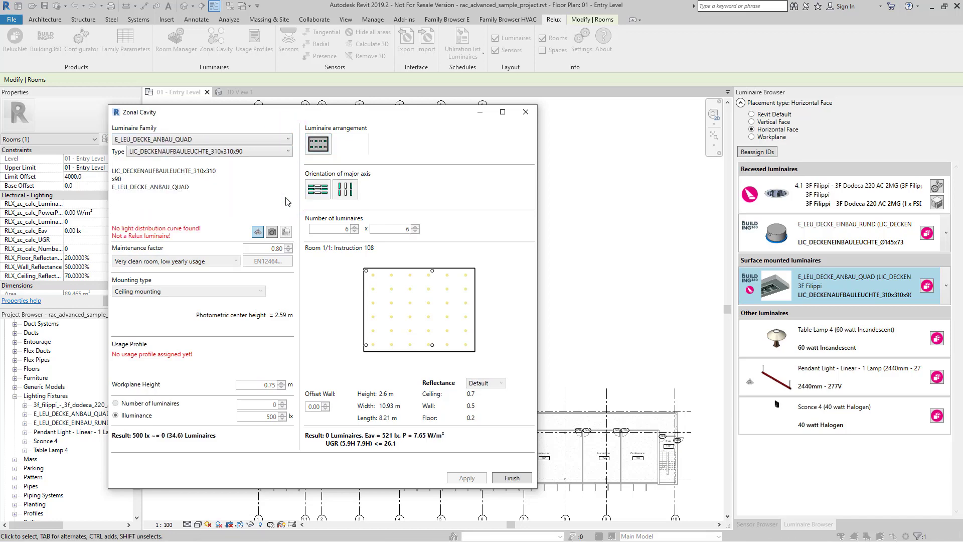
{"action": "left_click", "coordinate": [286, 152]}
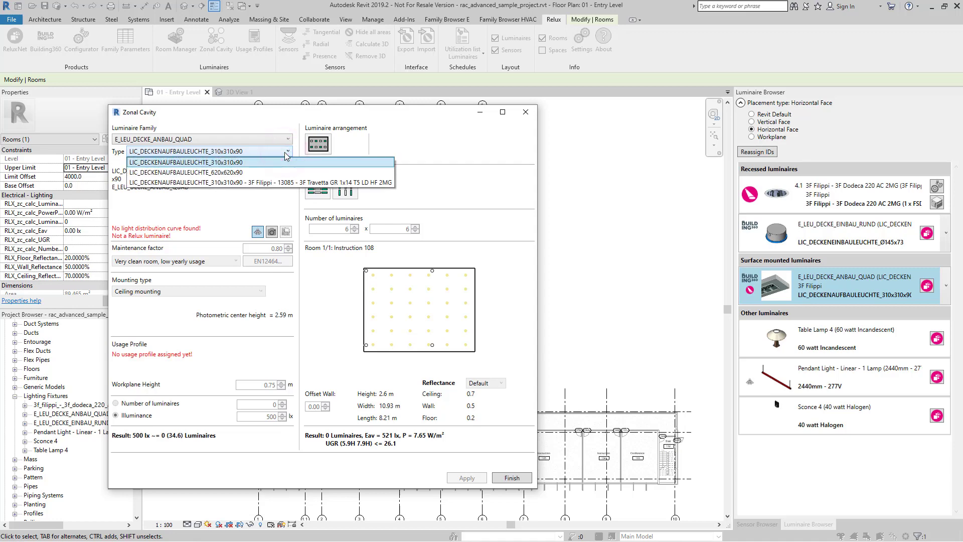
{"action": "left_click", "coordinate": [284, 182]}
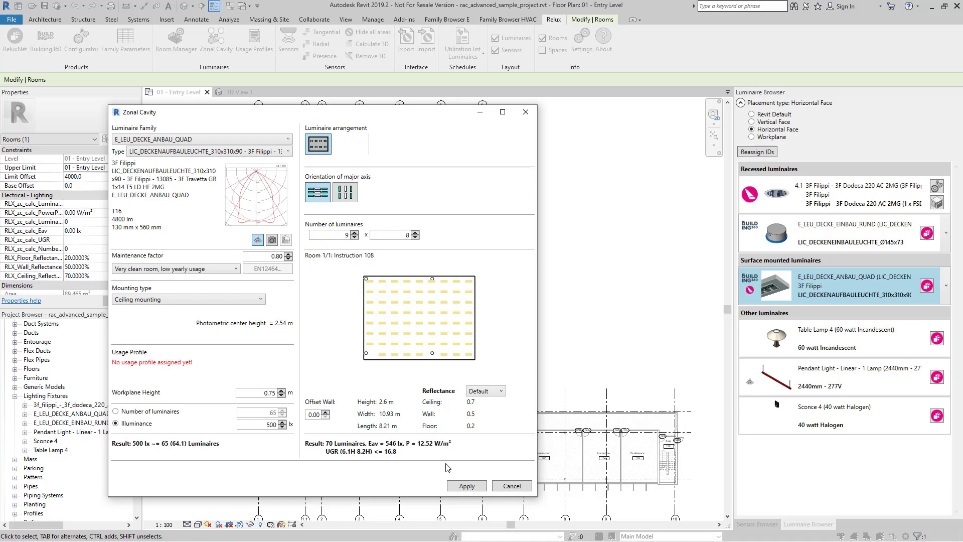
{"action": "left_click", "coordinate": [460, 486]}
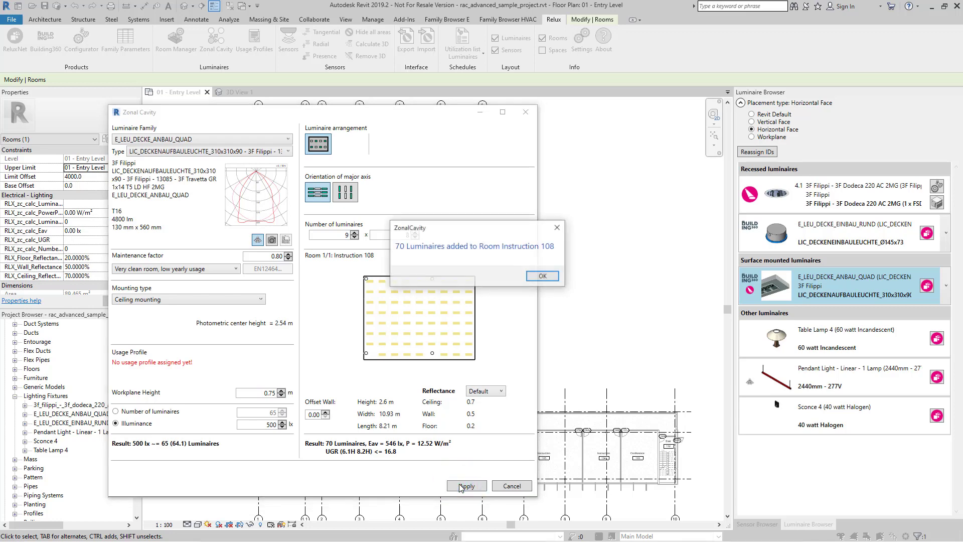
{"action": "left_click", "coordinate": [549, 277]}
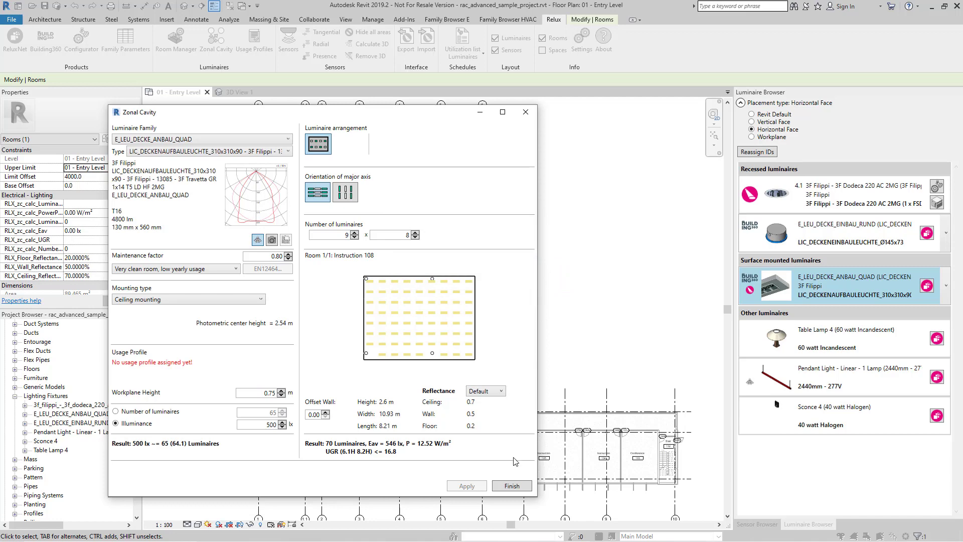
{"action": "left_click", "coordinate": [509, 484]}
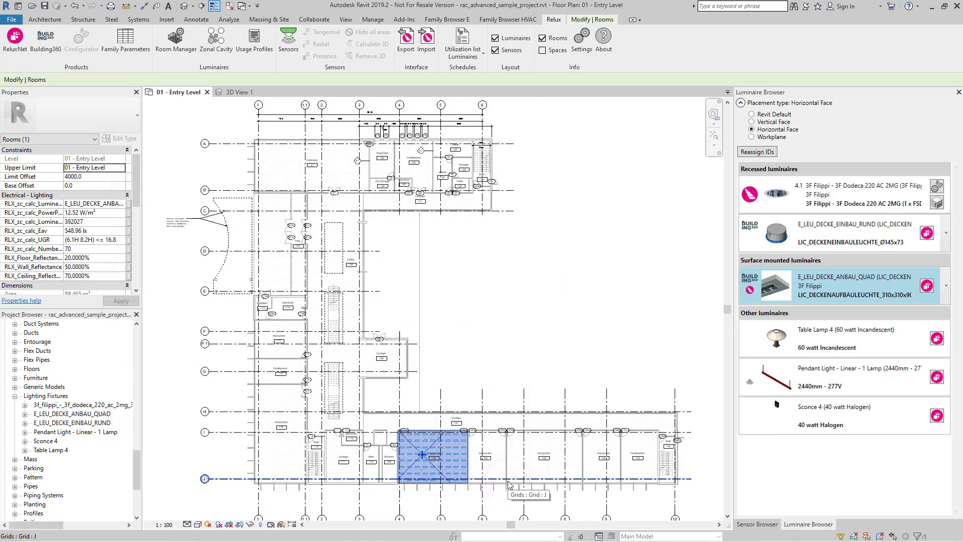
Step: Zoom into room 108 in the floor plan and clear the selection
{"action": "scroll", "coordinate": [425, 467], "scroll_direction": "up", "scroll_amount": 2}
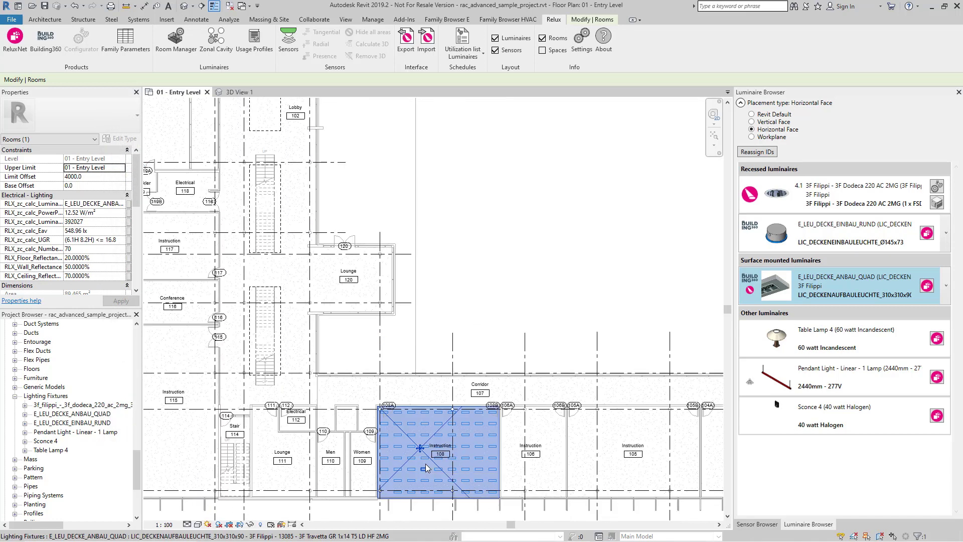
{"action": "scroll", "coordinate": [425, 467], "scroll_direction": "up", "scroll_amount": 2}
{"action": "scroll", "coordinate": [420, 348], "scroll_direction": "up", "scroll_amount": 2}
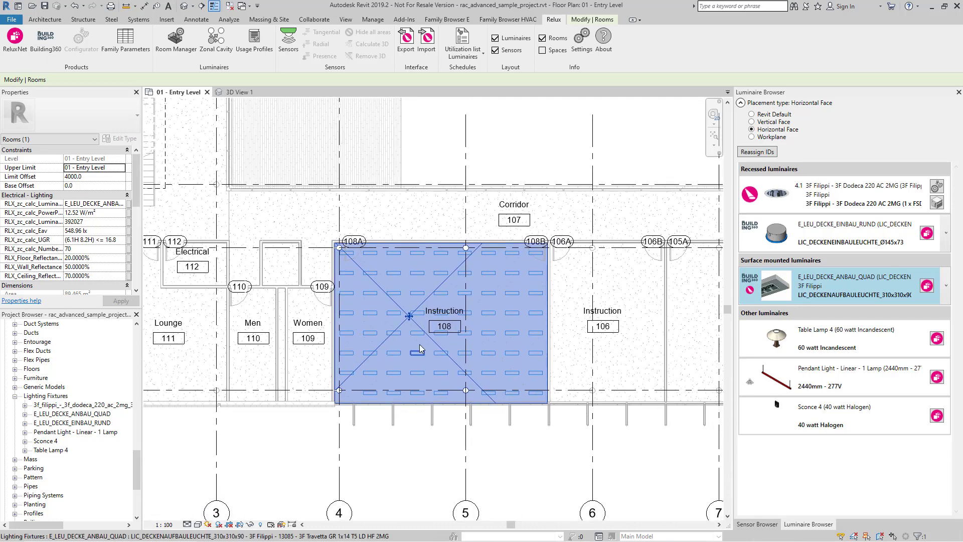
{"action": "scroll", "coordinate": [420, 349], "scroll_direction": "up", "scroll_amount": 2}
{"action": "left_click", "coordinate": [582, 459]}
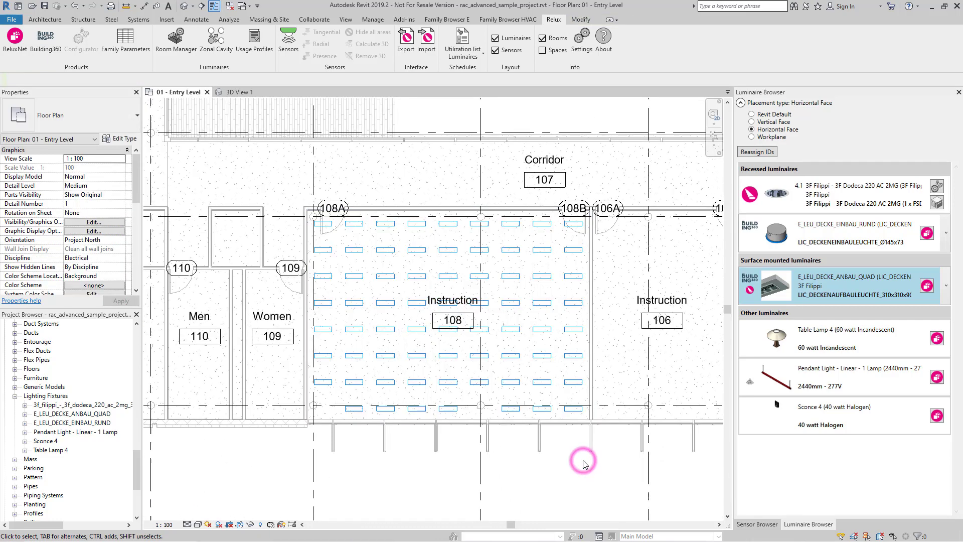
Step: Tile the floor plan and 3D views, adjust their zoom, and select room Instruction 108
{"action": "left_click", "coordinate": [345, 20]}
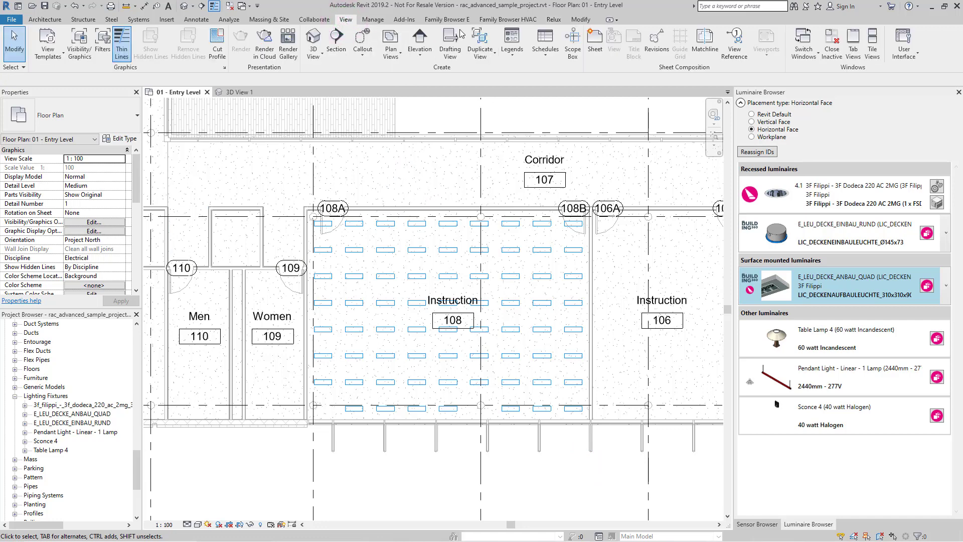
{"action": "left_click", "coordinate": [871, 48]}
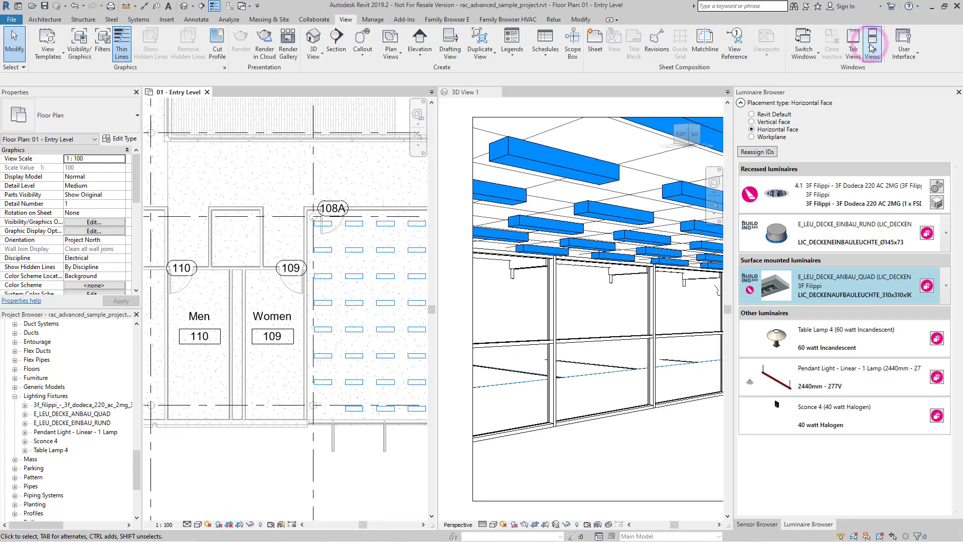
{"action": "scroll", "coordinate": [530, 313], "scroll_direction": "down", "scroll_amount": 5}
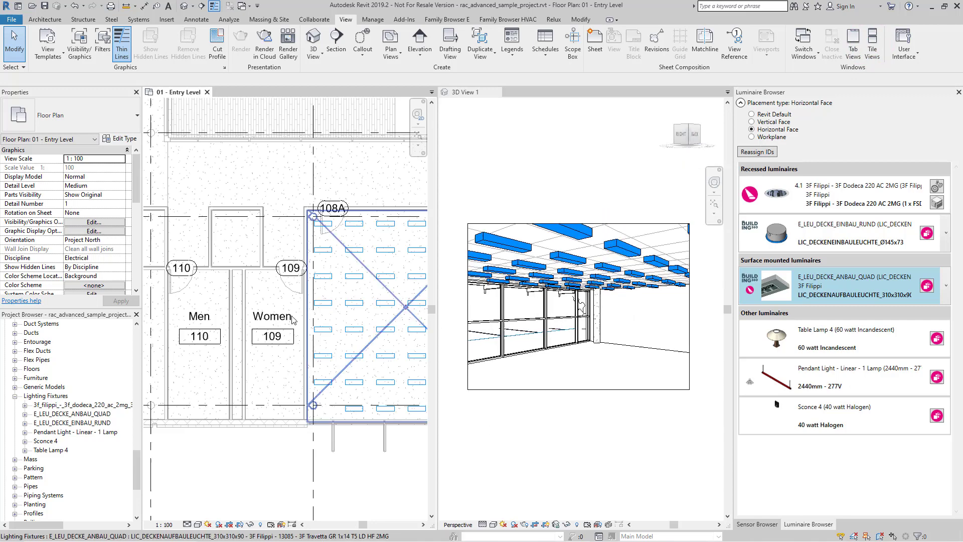
{"action": "scroll", "coordinate": [257, 318], "scroll_direction": "down", "scroll_amount": 3}
{"action": "scroll", "coordinate": [257, 319], "scroll_direction": "down", "scroll_amount": 2}
{"action": "scroll", "coordinate": [351, 322], "scroll_direction": "up", "scroll_amount": 1}
{"action": "scroll", "coordinate": [362, 324], "scroll_direction": "up", "scroll_amount": 1}
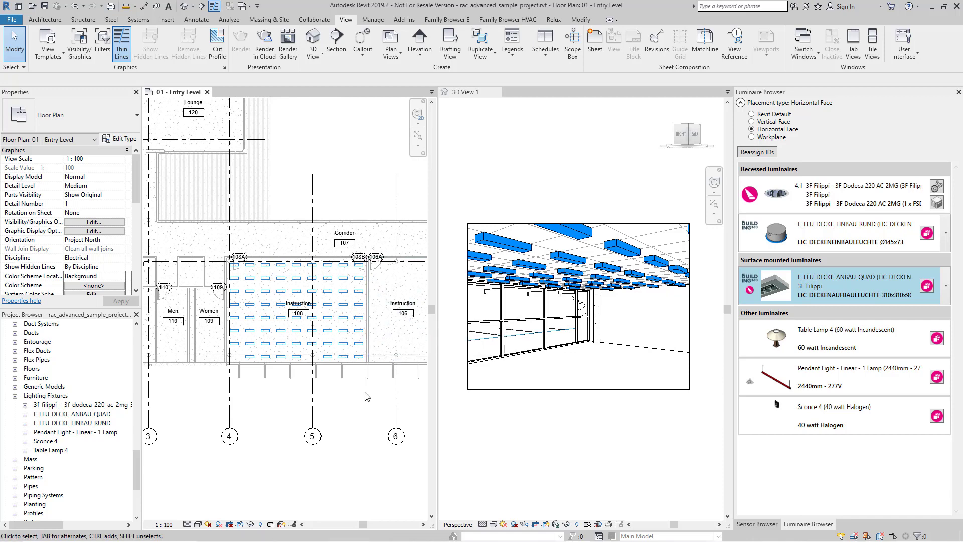
{"action": "left_click", "coordinate": [336, 366]}
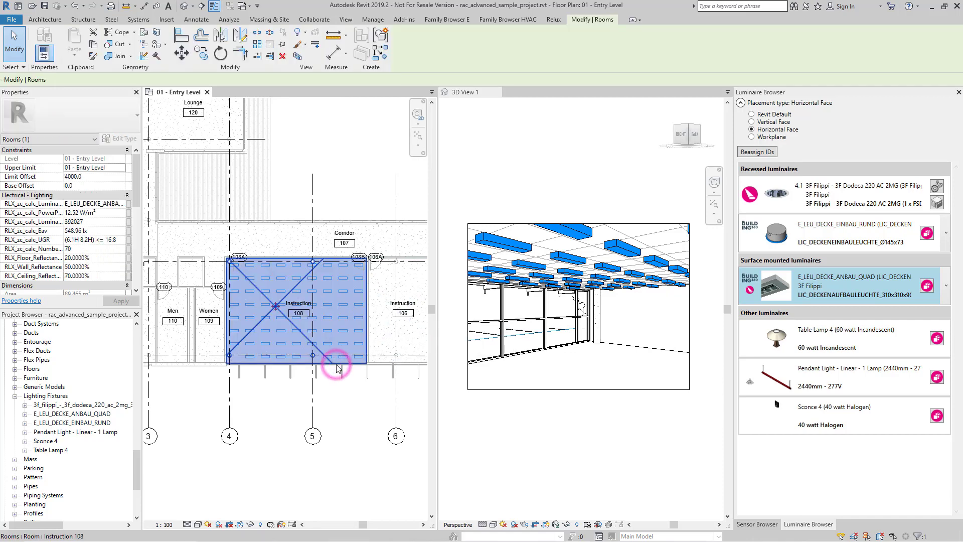
Step: Export Instruction 108 to Relux, confirming the overwrite of Test.rdf so Relux Desktop starts
{"action": "left_click", "coordinate": [554, 19]}
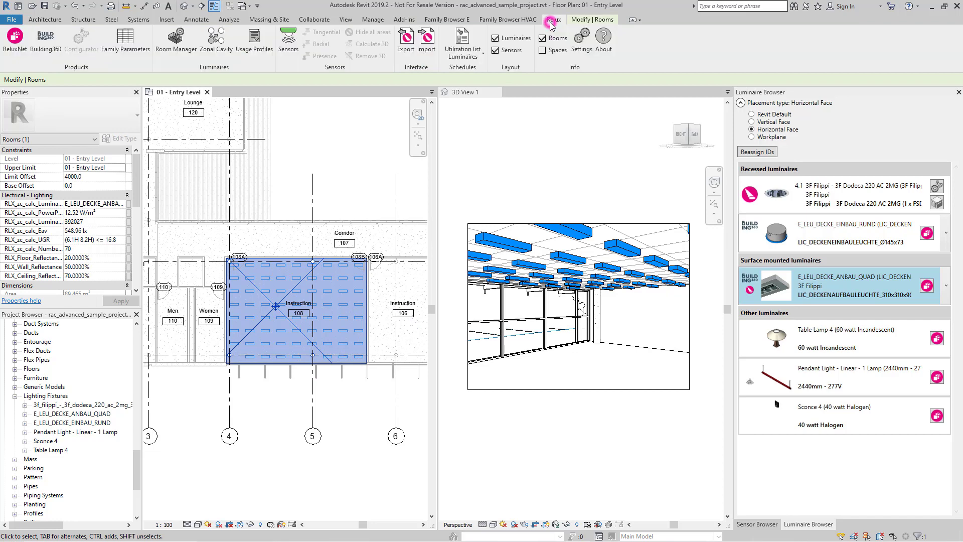
{"action": "left_click", "coordinate": [405, 50]}
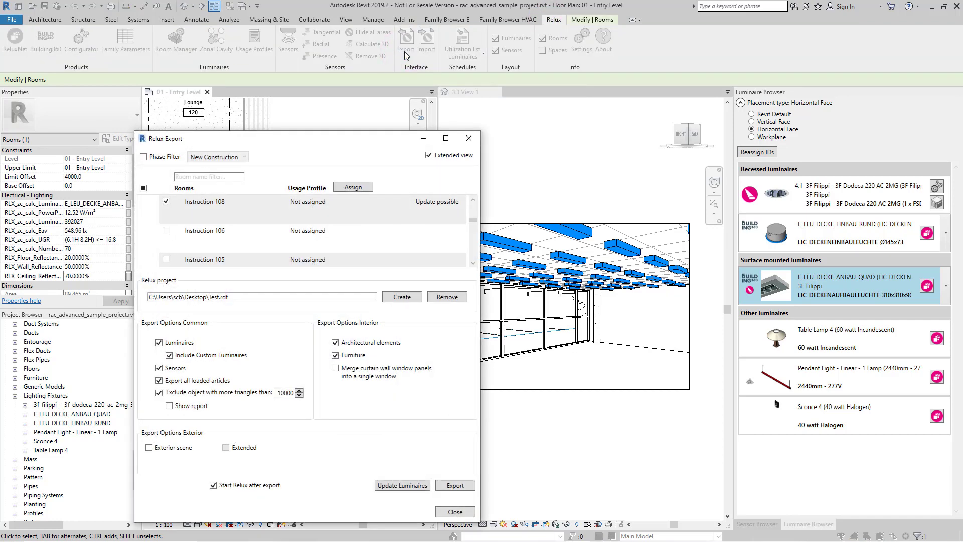
{"action": "left_click", "coordinate": [454, 485]}
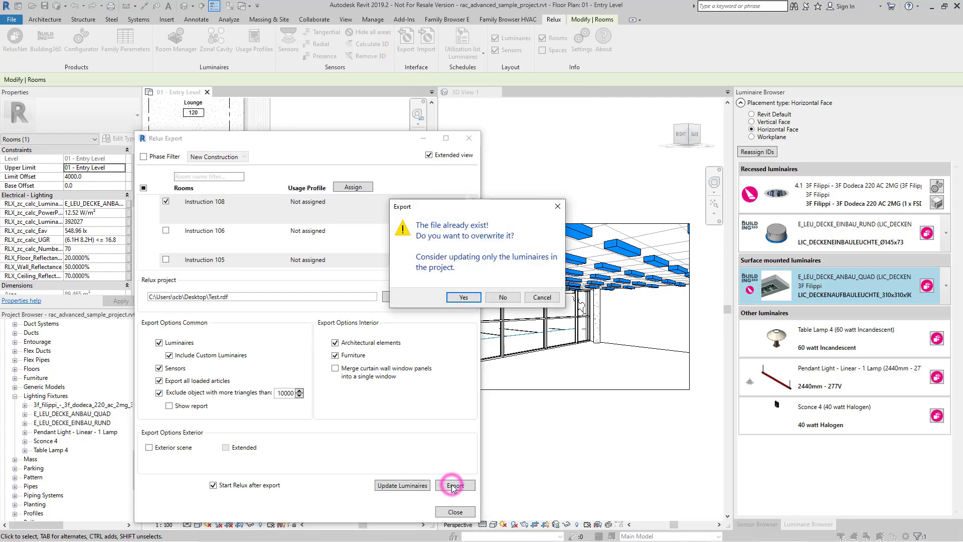
{"action": "left_click", "coordinate": [468, 299]}
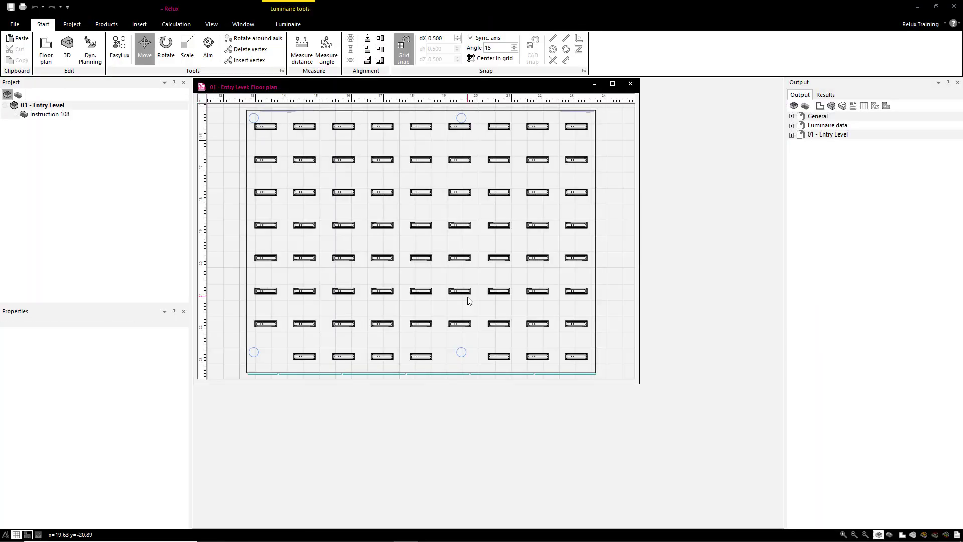
Step: Maximize the floor plan, select room Instruction 108 and show it in 3D
{"action": "left_click", "coordinate": [612, 83]}
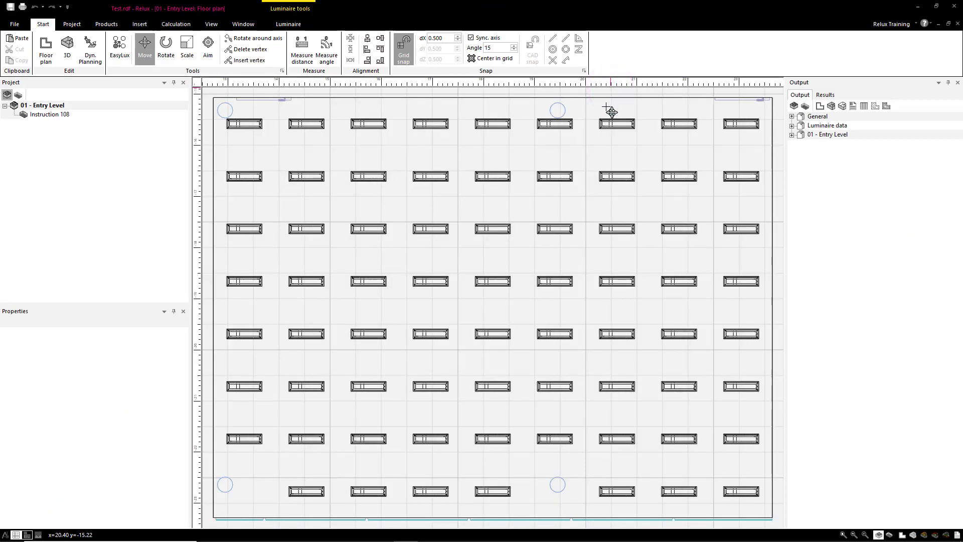
{"action": "left_click", "coordinate": [595, 138]}
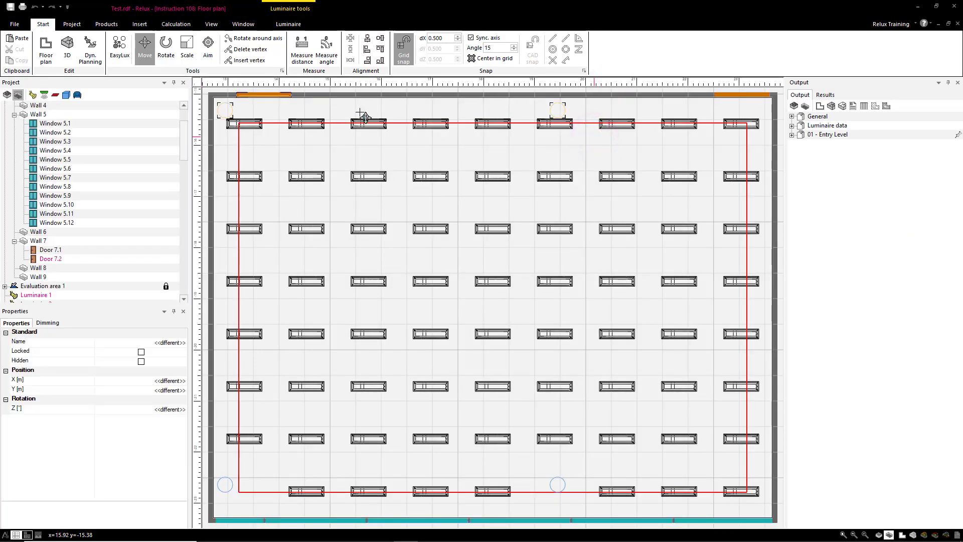
{"action": "left_click", "coordinate": [70, 52]}
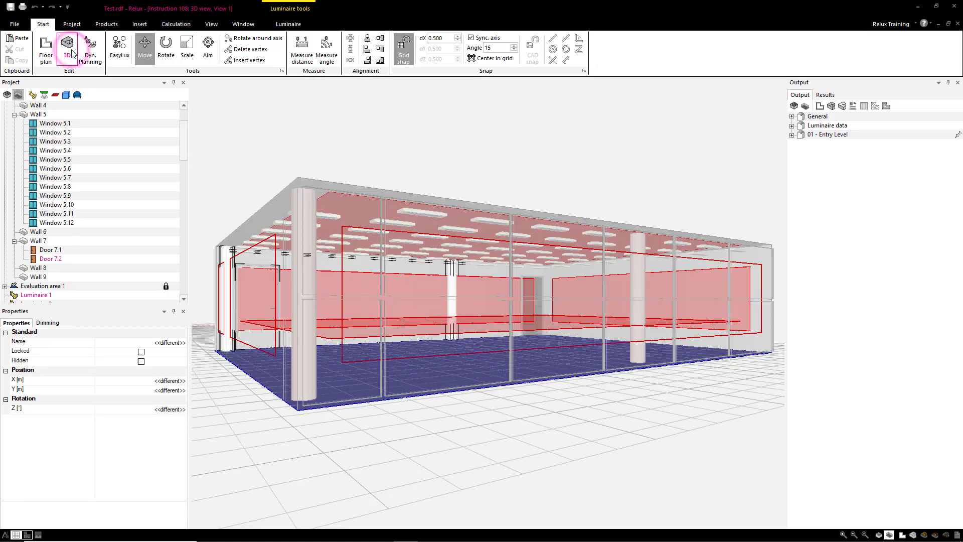
{"action": "scroll", "coordinate": [395, 286], "scroll_direction": "up", "scroll_amount": 2}
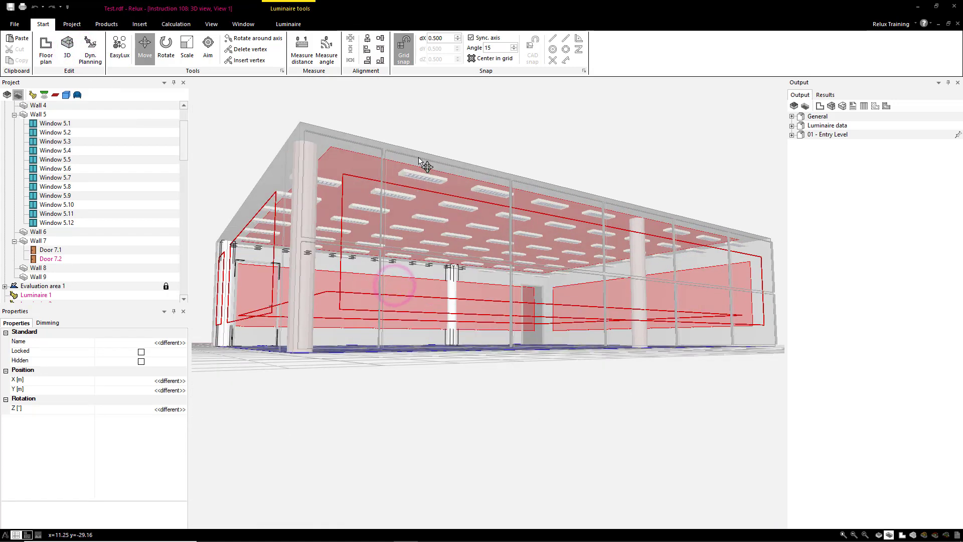
{"action": "scroll", "coordinate": [423, 201], "scroll_direction": "up", "scroll_amount": 3}
{"action": "scroll", "coordinate": [415, 201], "scroll_direction": "up", "scroll_amount": 3}
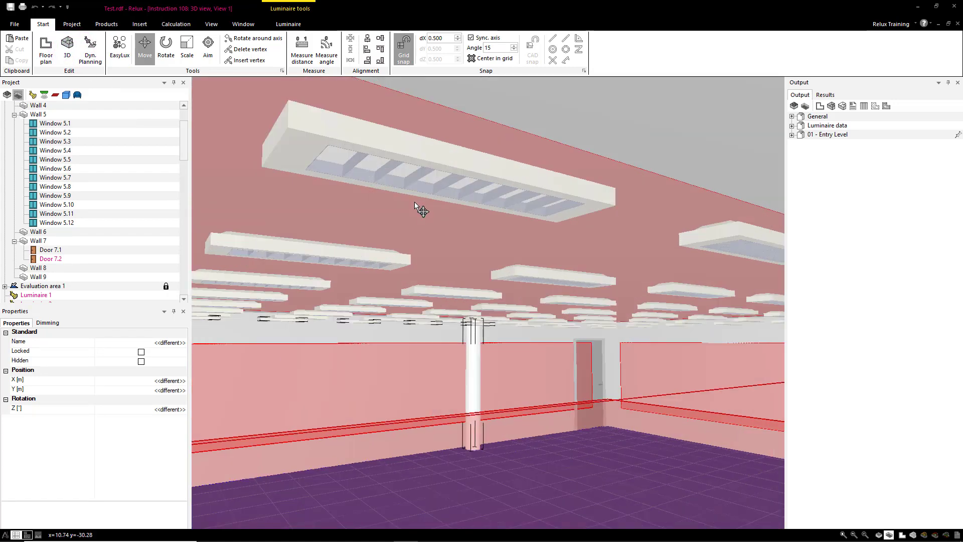
Step: Show the luminaires' light distribution curves (Ldc), inspect them, then hide them again
{"action": "left_click", "coordinate": [288, 24]}
{"action": "left_click", "coordinate": [61, 45]}
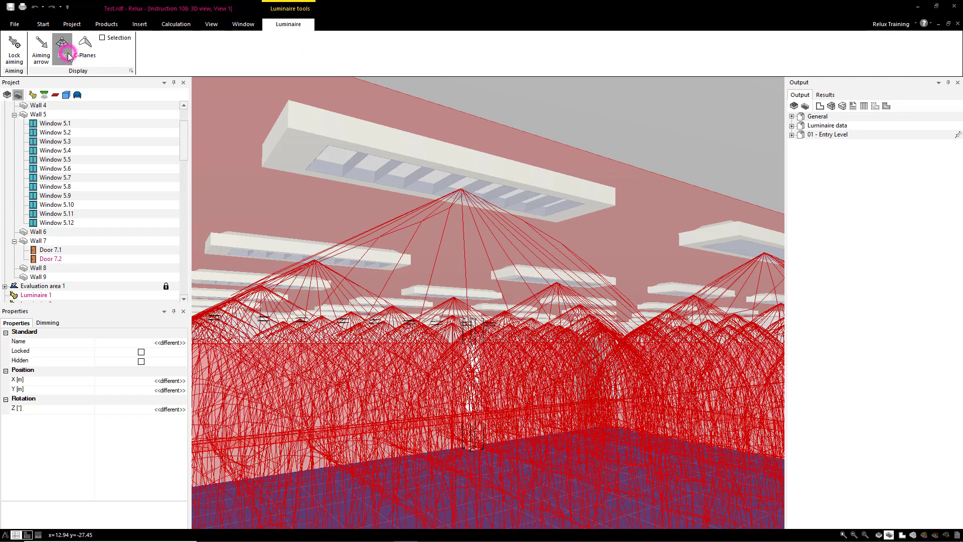
{"action": "scroll", "coordinate": [281, 199], "scroll_direction": "down", "scroll_amount": 3}
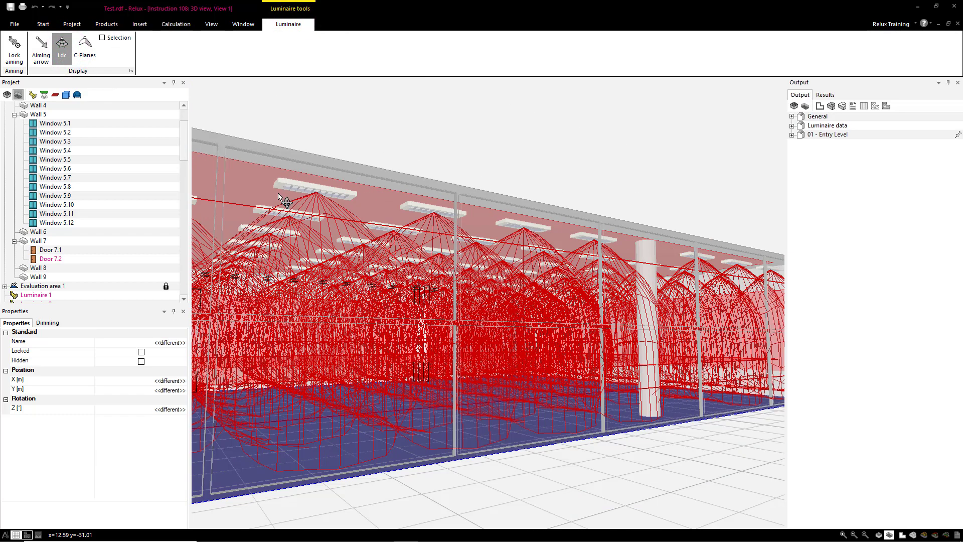
{"action": "scroll", "coordinate": [286, 200], "scroll_direction": "down", "scroll_amount": 3}
{"action": "scroll", "coordinate": [365, 243], "scroll_direction": "down", "scroll_amount": 2}
{"action": "scroll", "coordinate": [408, 274], "scroll_direction": "down", "scroll_amount": 2}
{"action": "scroll", "coordinate": [414, 278], "scroll_direction": "up", "scroll_amount": 2}
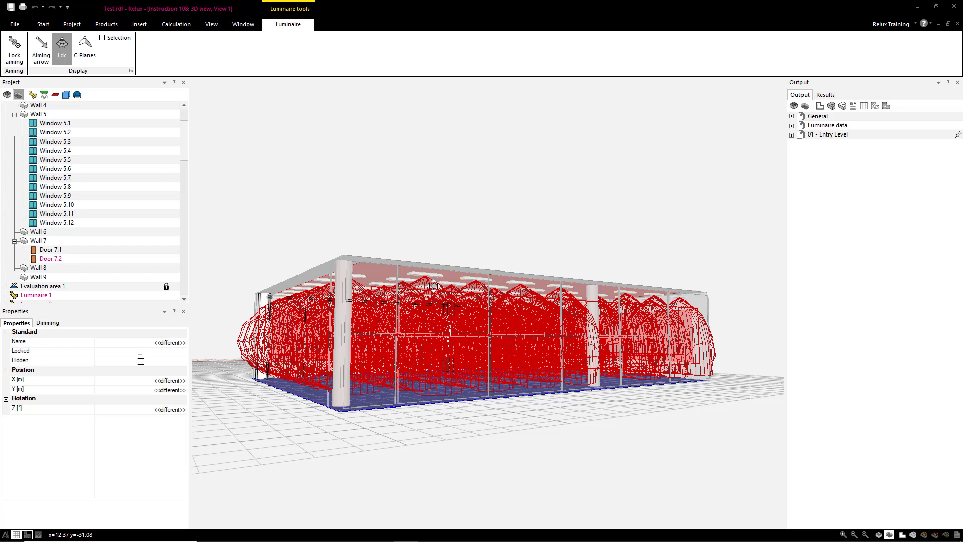
{"action": "scroll", "coordinate": [427, 286], "scroll_direction": "up", "scroll_amount": 1}
{"action": "scroll", "coordinate": [443, 296], "scroll_direction": "up", "scroll_amount": 1}
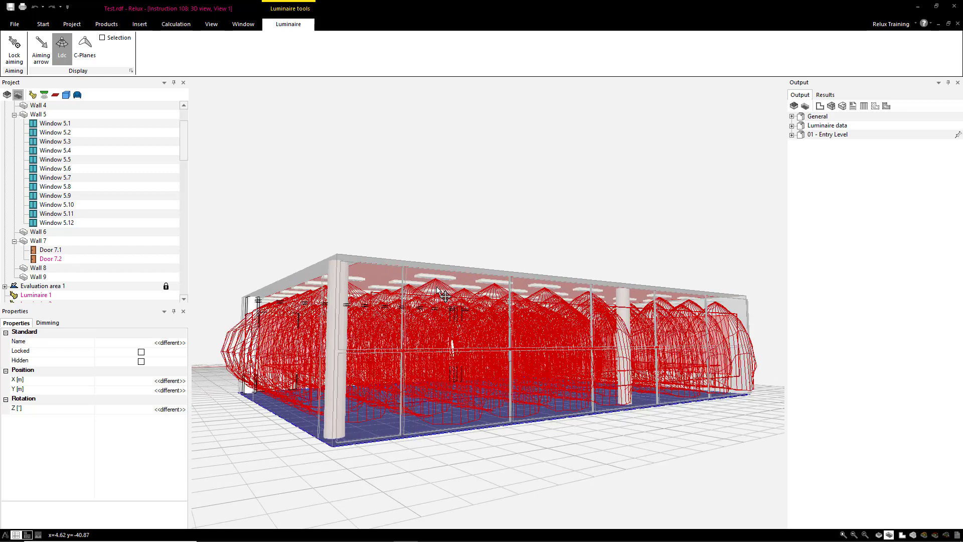
{"action": "left_click", "coordinate": [75, 58]}
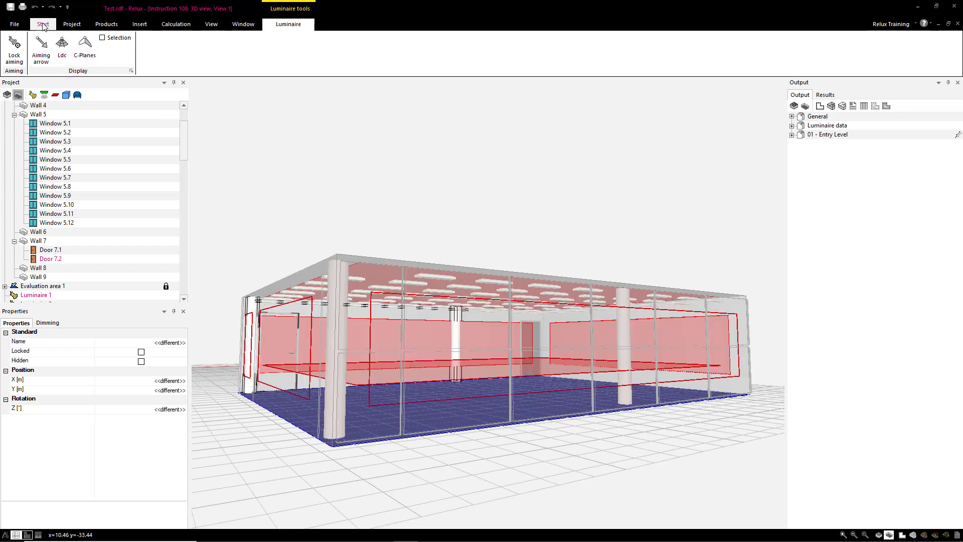
Step: In the floor plan, delete the second luminaire column and move the next column left to X 15.25 m
{"action": "left_click", "coordinate": [43, 24]}
{"action": "left_click", "coordinate": [45, 46]}
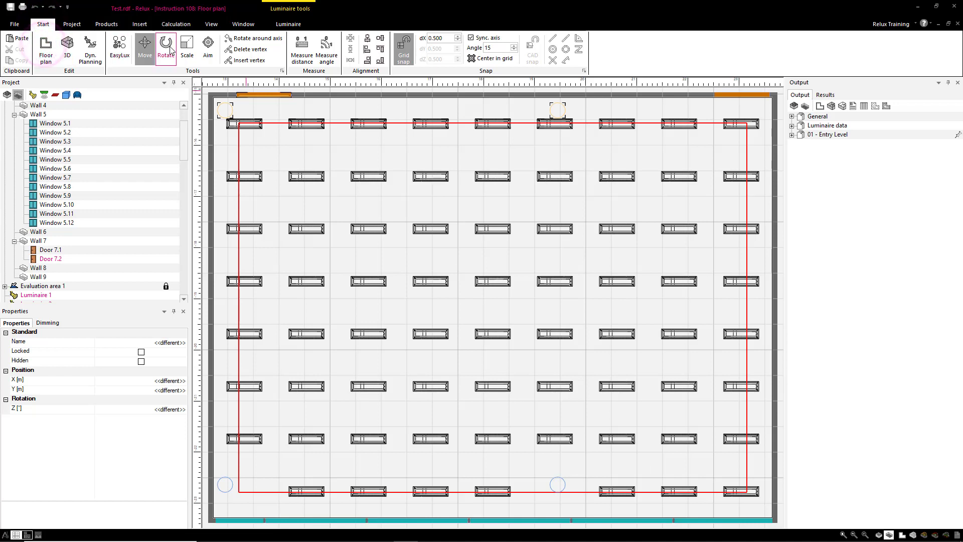
{"action": "left_click_drag", "start_coordinate": [276, 103], "coordinate": [331, 510]}
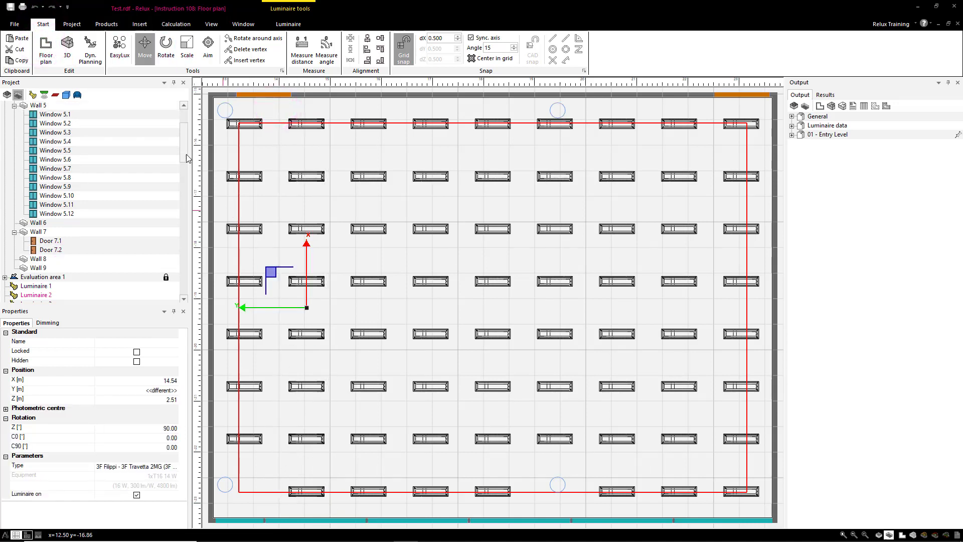
{"action": "left_click_drag", "start_coordinate": [182, 151], "coordinate": [183, 182]}
{"action": "key", "text": "Delete"}
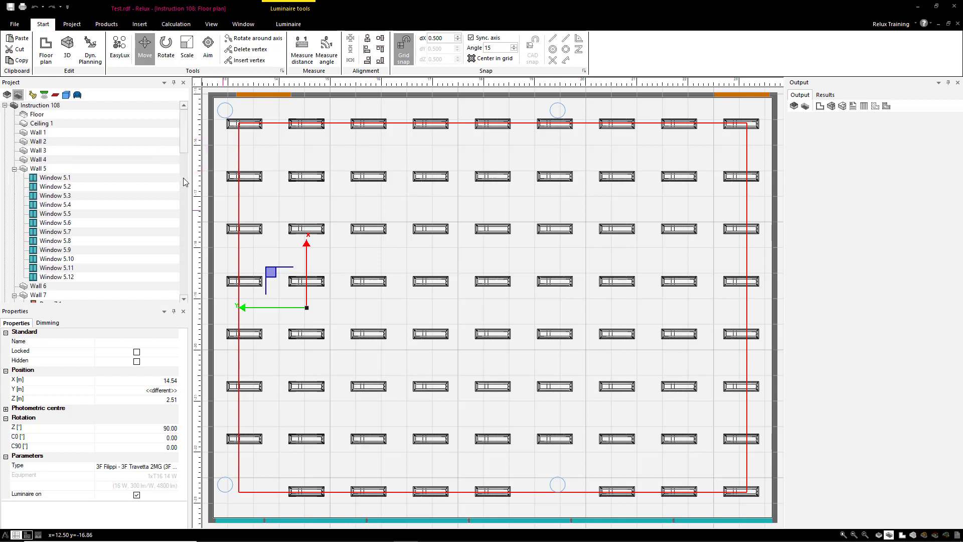
{"action": "mouse_move", "coordinate": [329, 109]}
{"action": "left_mouse_down"}
{"action": "mouse_move", "coordinate": [359, 184]}
{"action": "mouse_move", "coordinate": [391, 501]}
{"action": "left_mouse_up"}
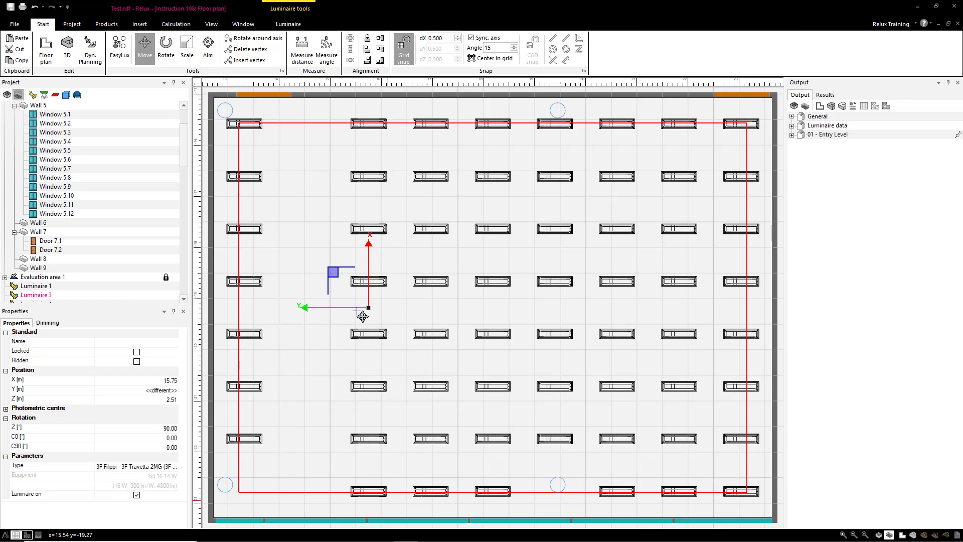
{"action": "left_click_drag", "start_coordinate": [360, 313], "coordinate": [325, 315]}
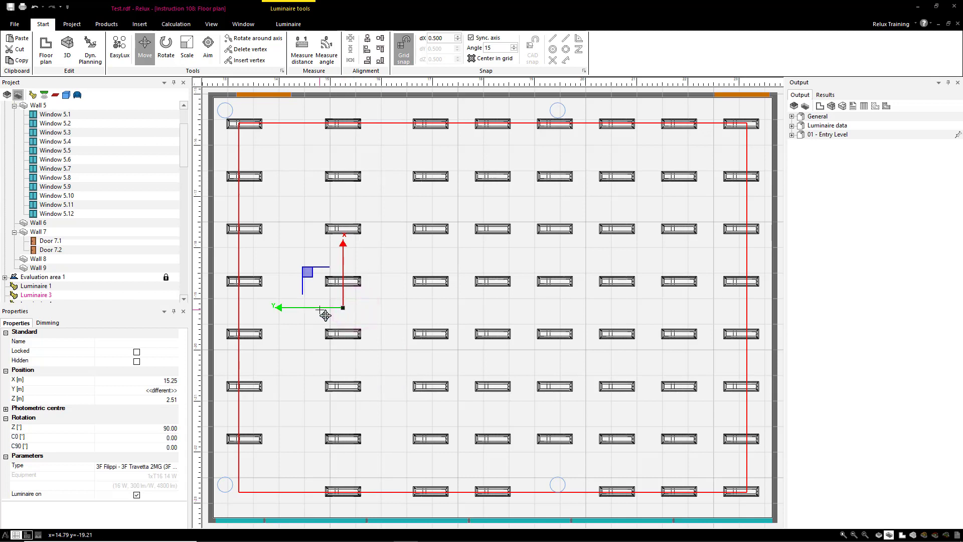
{"action": "left_click", "coordinate": [106, 25]}
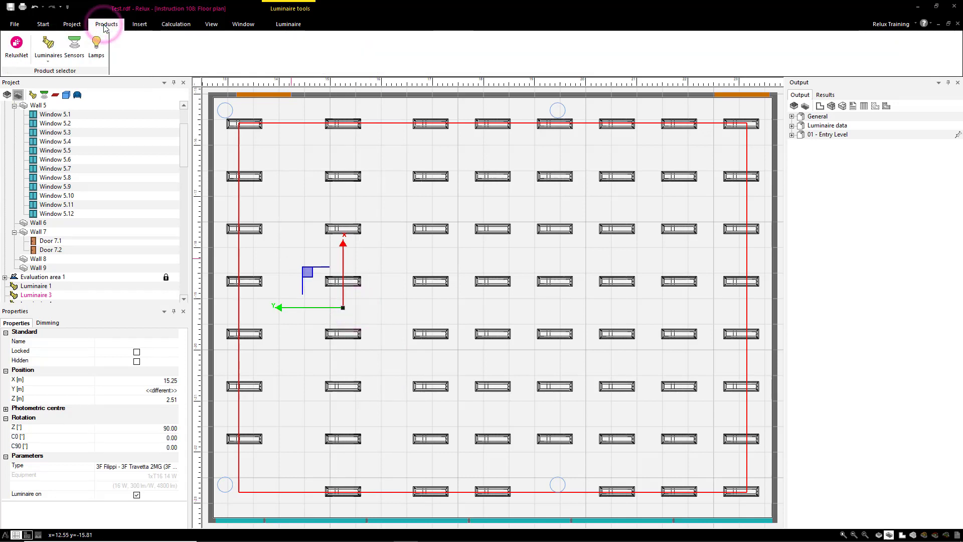
{"action": "left_click", "coordinate": [52, 59]}
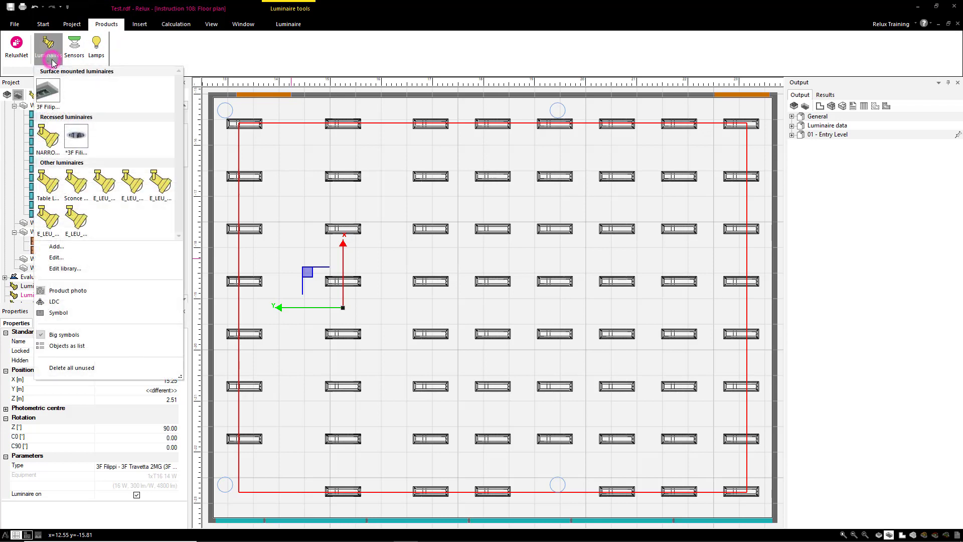
{"action": "left_click", "coordinate": [72, 245]}
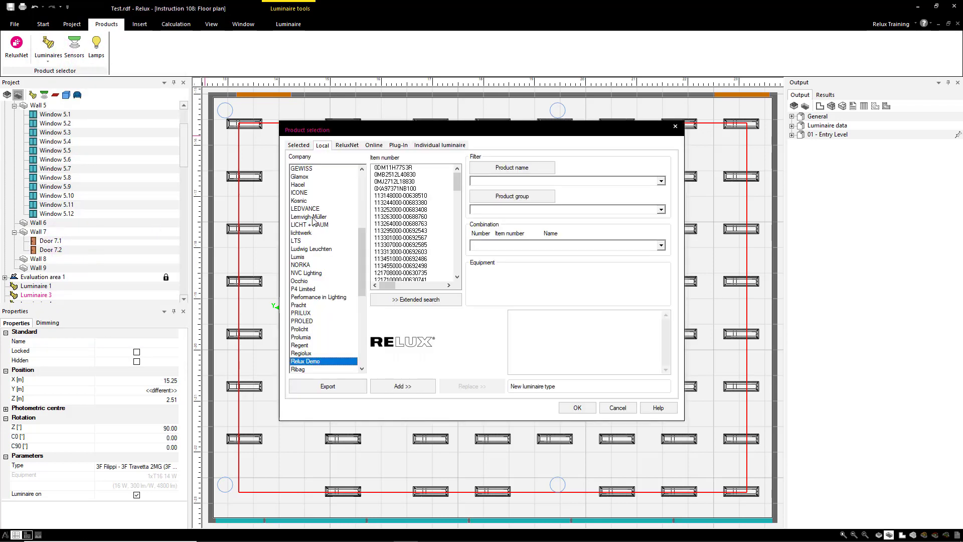
{"action": "left_click", "coordinate": [388, 202]}
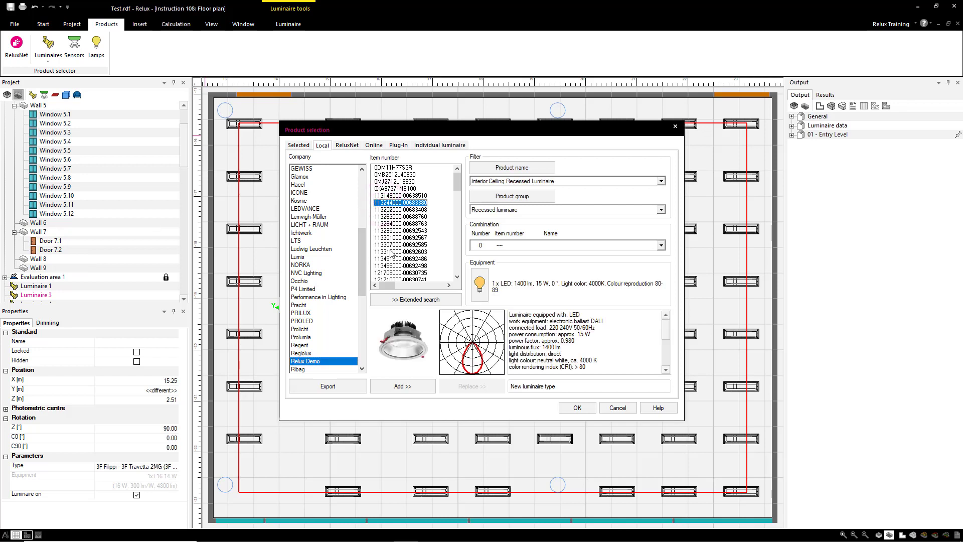
{"action": "left_click", "coordinate": [402, 385]}
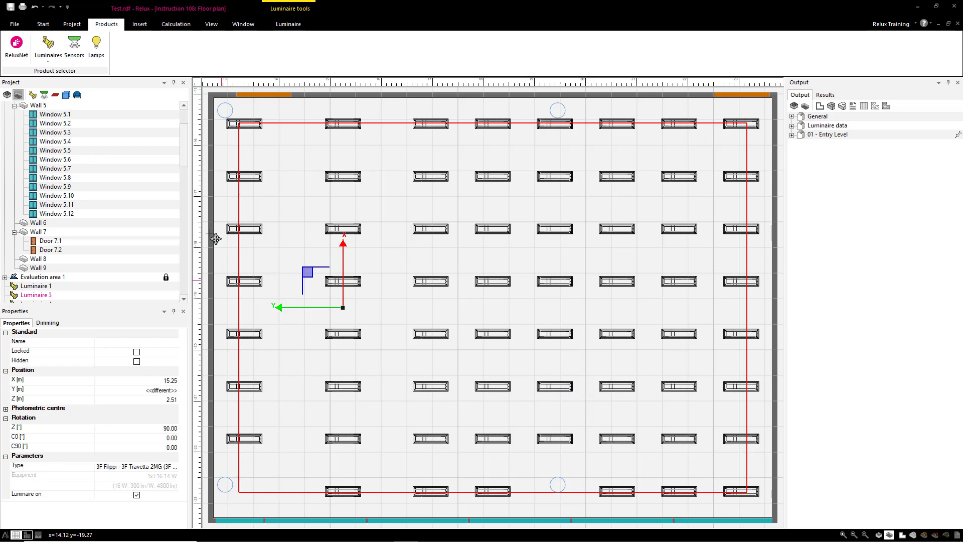
Step: Place three recessed luminaires at (14.5, -17.0), (16.0, -19.0) and (14.5, -20.5) m
{"action": "left_click", "coordinate": [48, 55]}
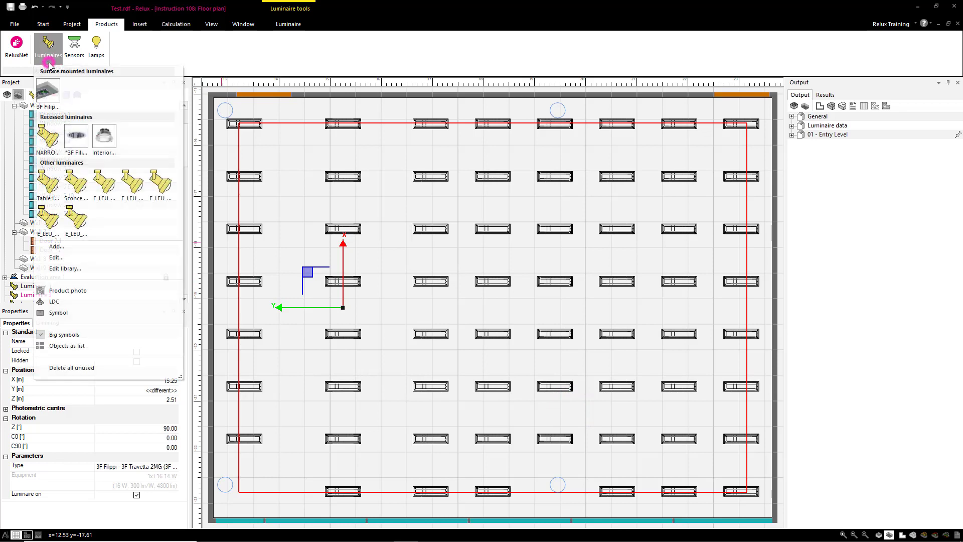
{"action": "left_click", "coordinate": [101, 136]}
{"action": "left_click", "coordinate": [299, 187]}
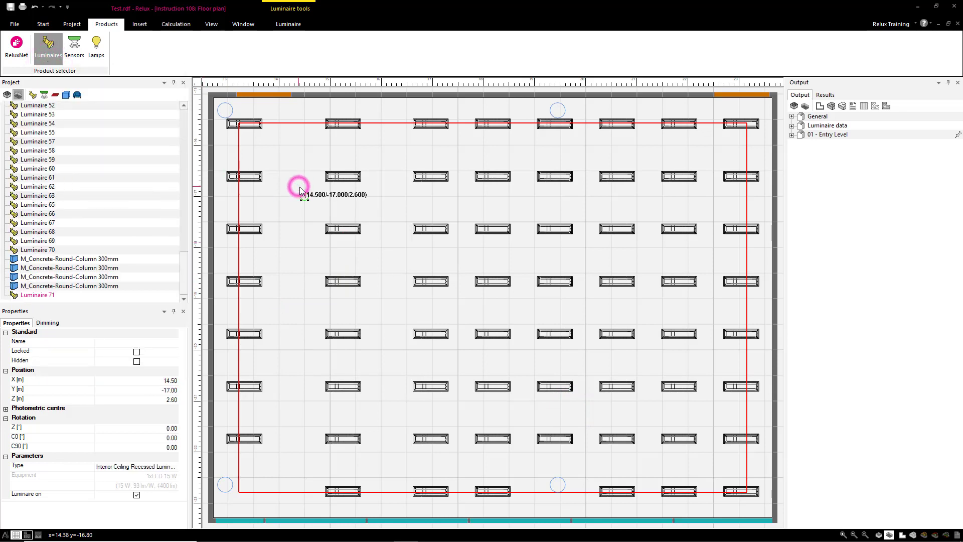
{"action": "left_click", "coordinate": [381, 296]}
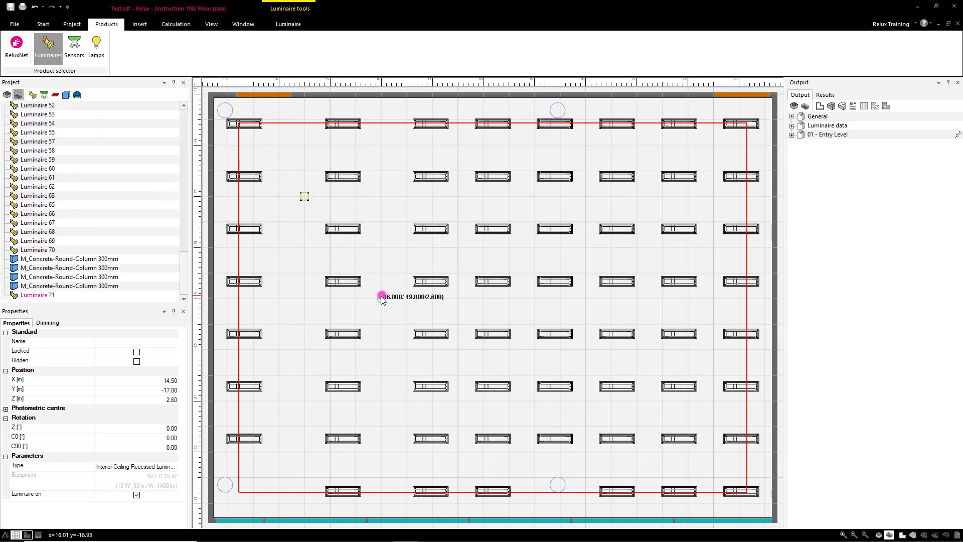
{"action": "left_click", "coordinate": [306, 377]}
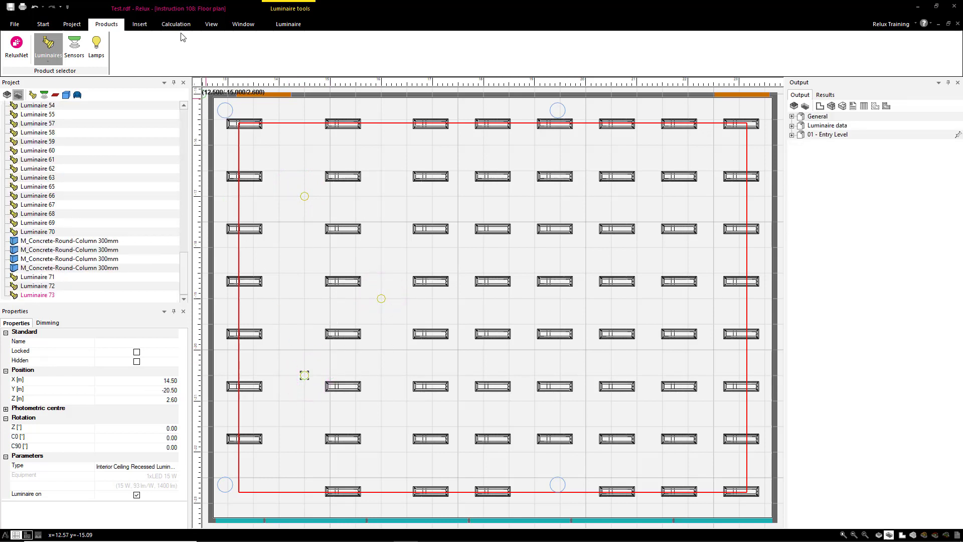
{"action": "left_click", "coordinate": [175, 24]}
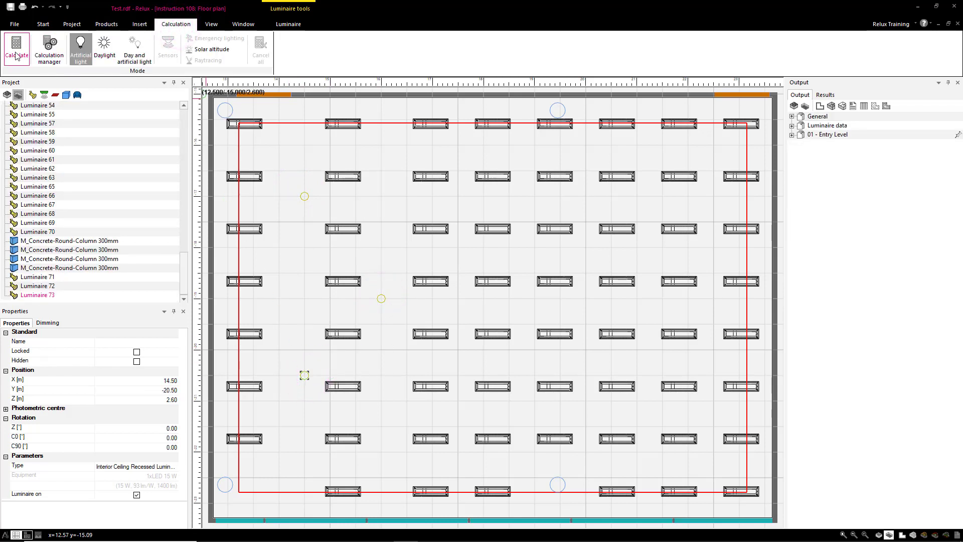
Step: Calculate room 108 ignoring collisions and open the Evaluation area 1 illuminance results
{"action": "left_click", "coordinate": [16, 55]}
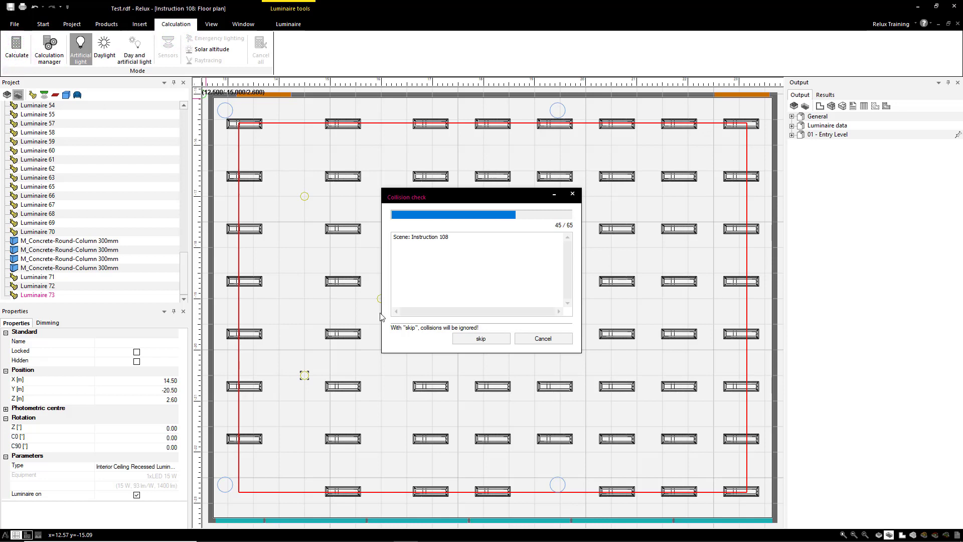
{"action": "left_click", "coordinate": [478, 339]}
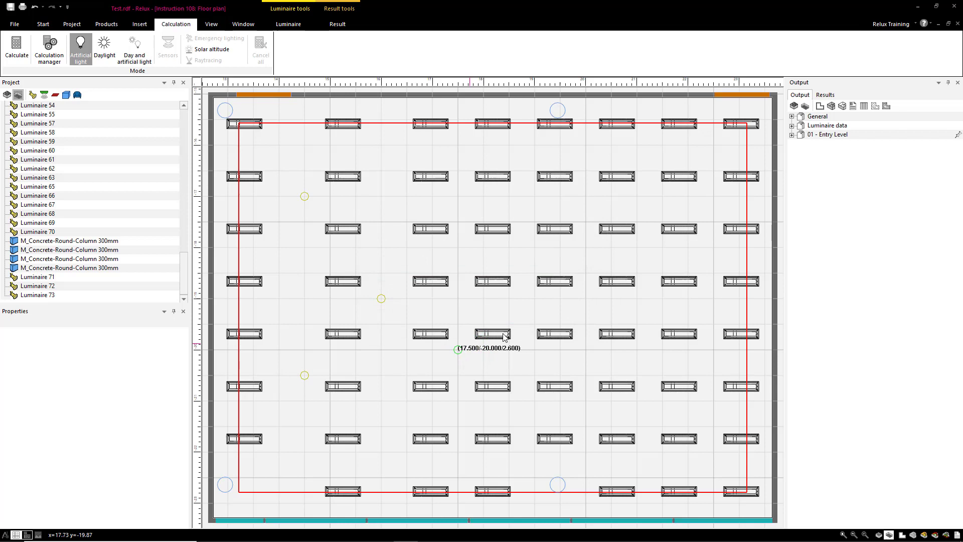
{"action": "left_click", "coordinate": [791, 134]}
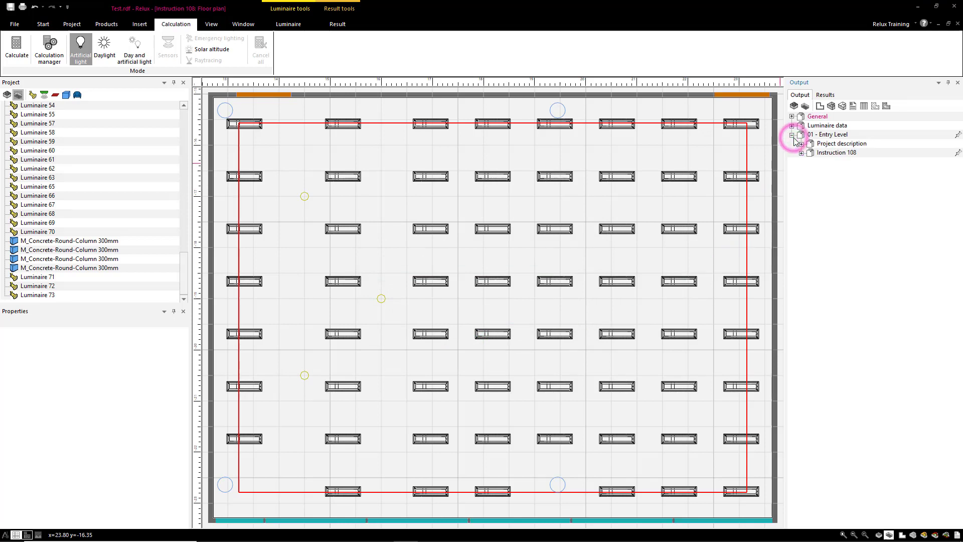
{"action": "left_click", "coordinate": [802, 143]}
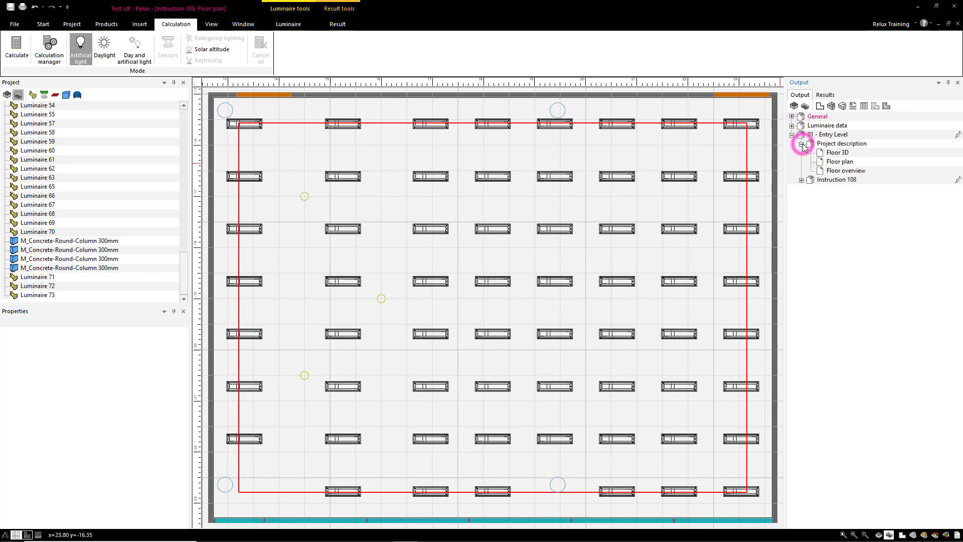
{"action": "left_click", "coordinate": [802, 179]}
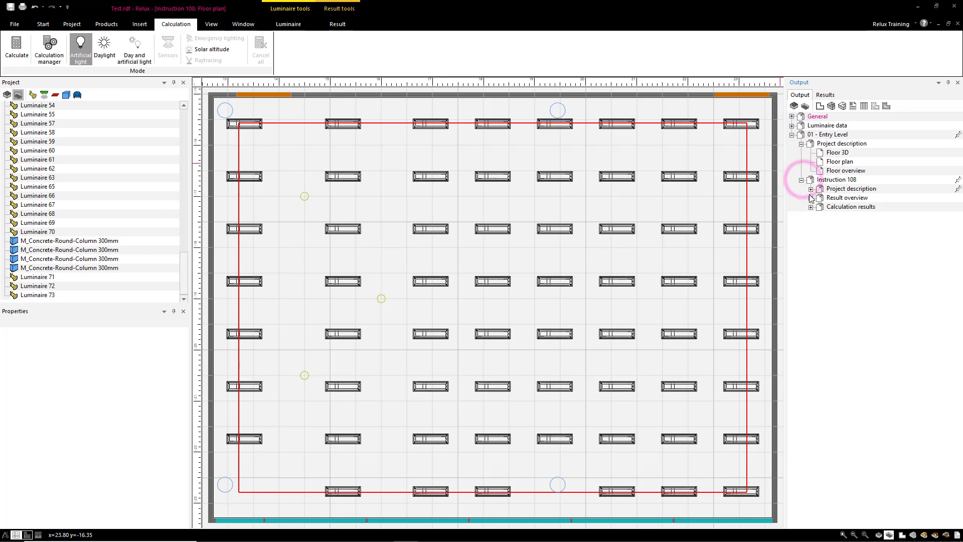
{"action": "left_click", "coordinate": [811, 198]}
{"action": "left_click", "coordinate": [840, 207]}
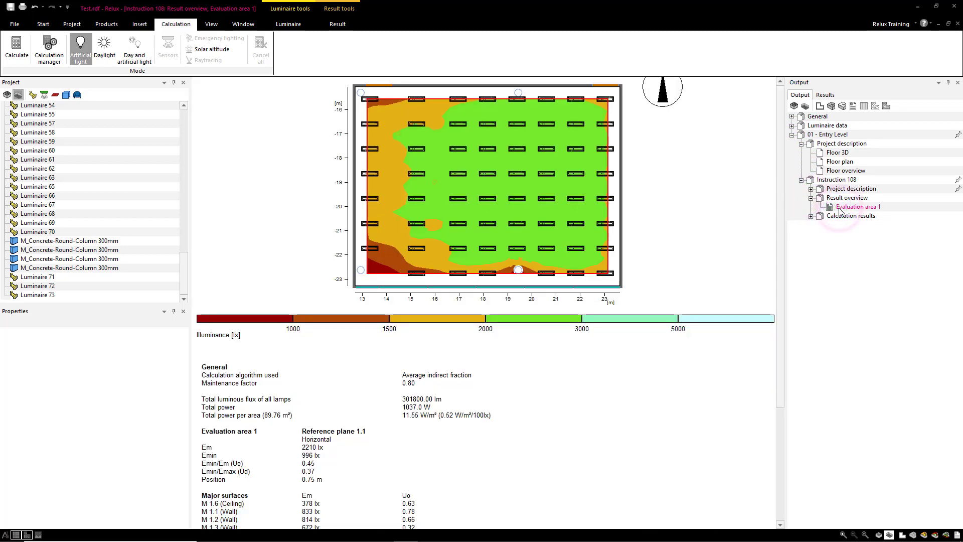
Step: Review the 3D luminance and illuminance pseudo-colour renderings, then minimise Relux
{"action": "left_click", "coordinate": [811, 216]}
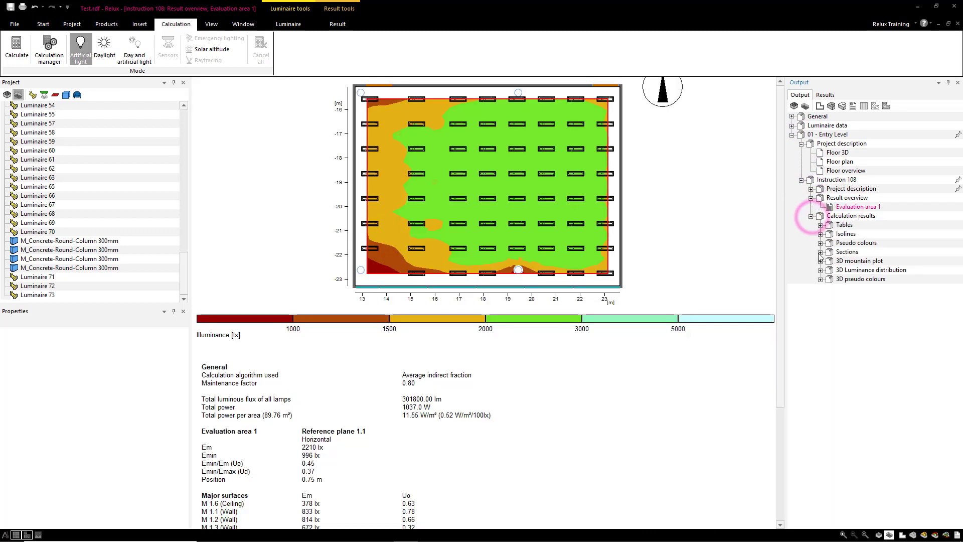
{"action": "left_click", "coordinate": [821, 270]}
{"action": "left_click", "coordinate": [849, 280]}
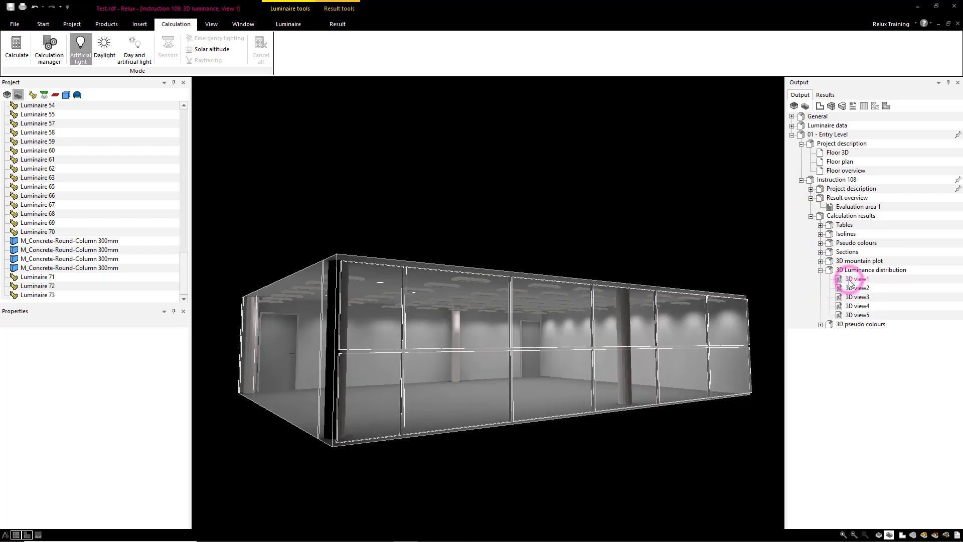
{"action": "left_click", "coordinate": [820, 325]}
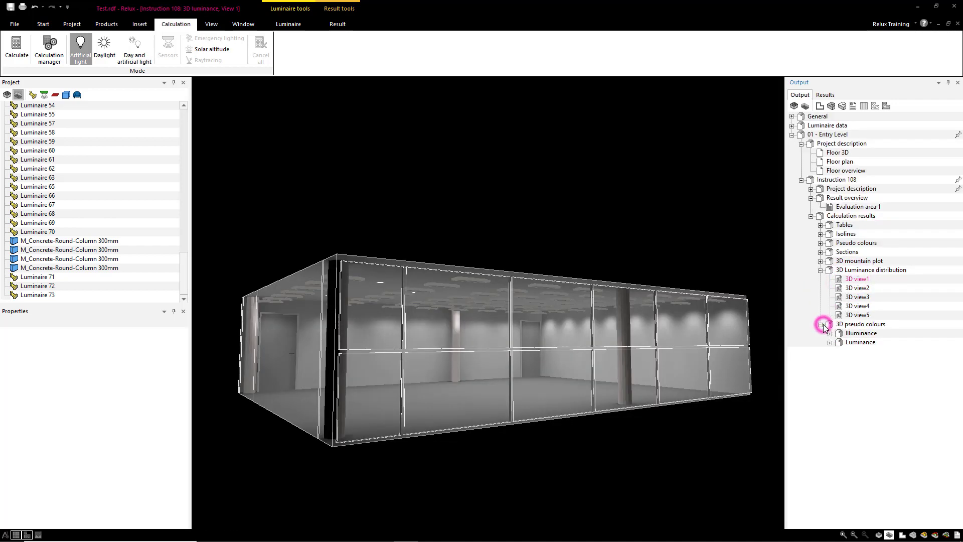
{"action": "left_click", "coordinate": [830, 333]}
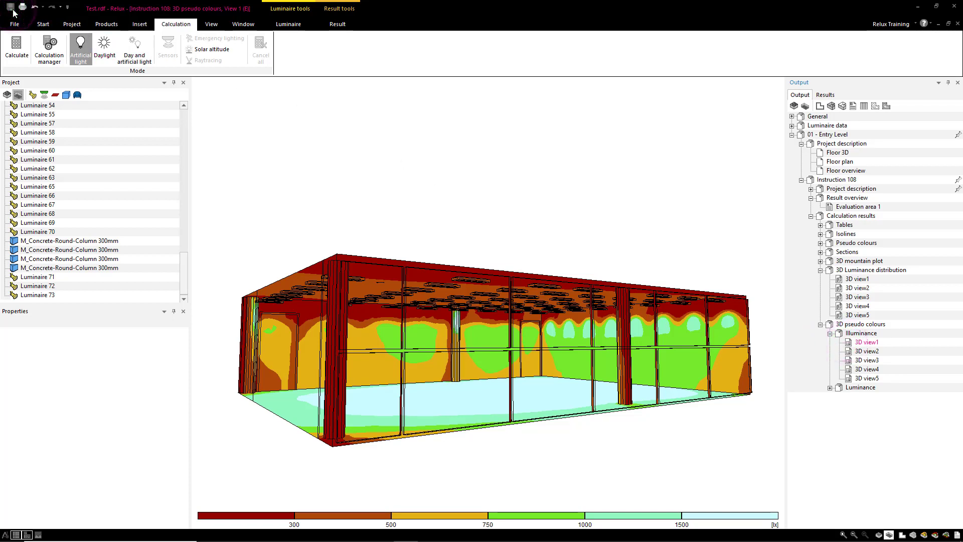
{"action": "left_click", "coordinate": [953, 6]}
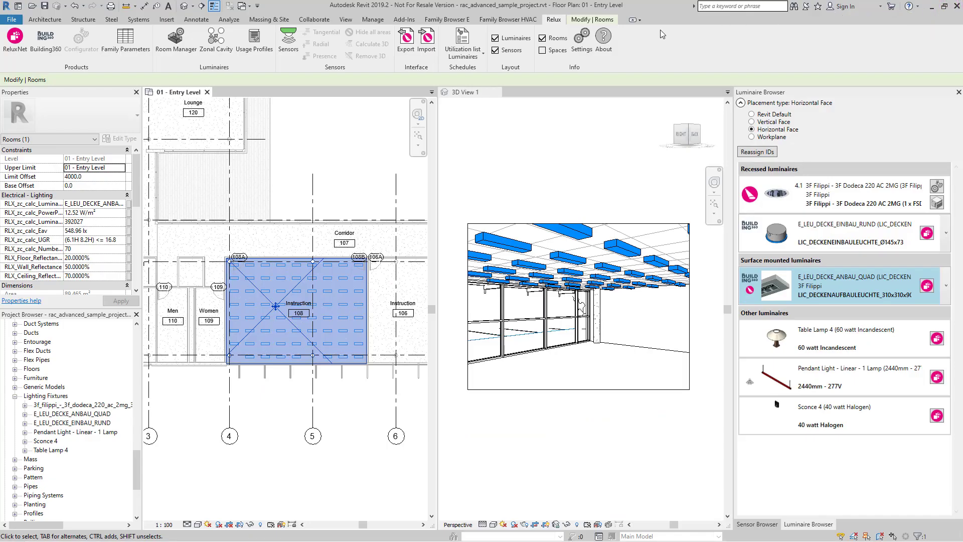
Step: Import Instruction 108 from Relux, removing the existing Relux luminaires, then zoom in to inspect the new layout
{"action": "left_click", "coordinate": [428, 50]}
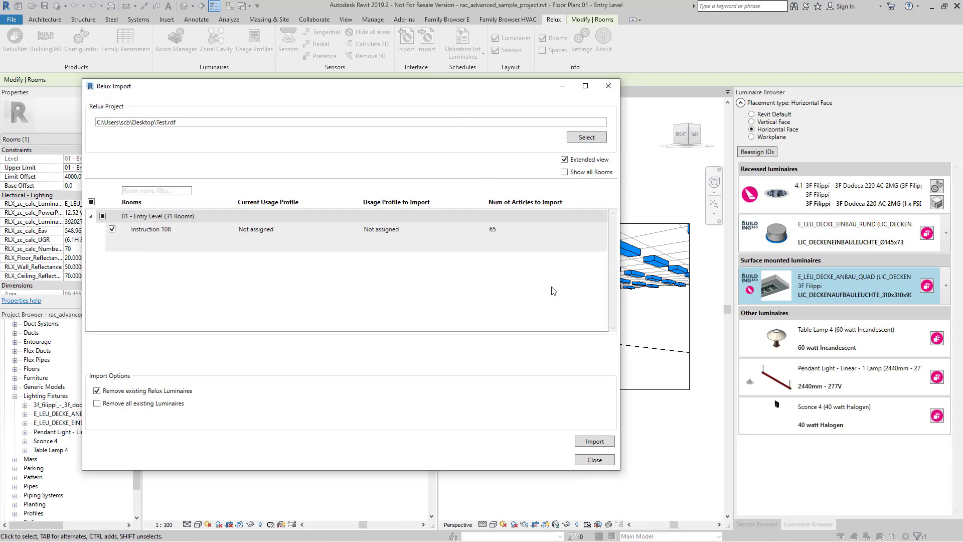
{"action": "left_click", "coordinate": [596, 440]}
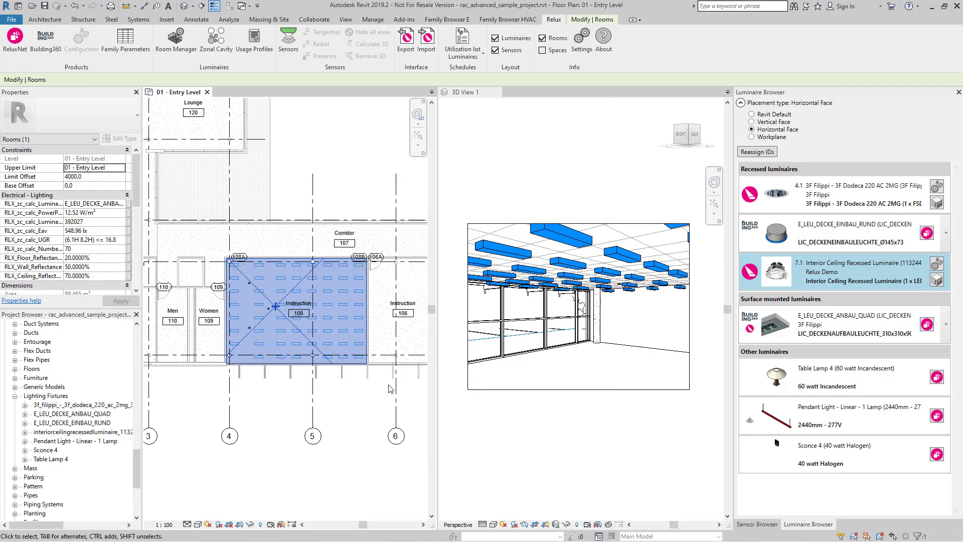
{"action": "left_click", "coordinate": [280, 386]}
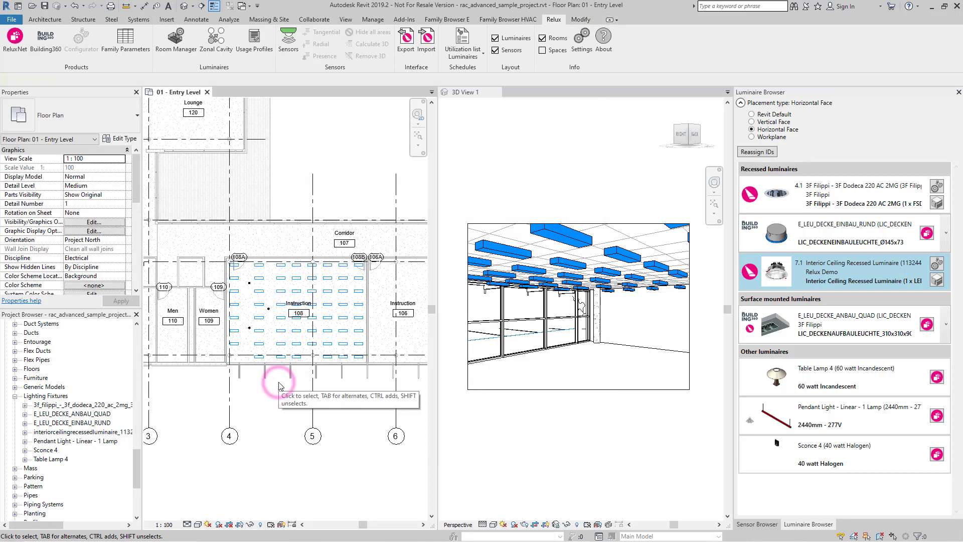
{"action": "scroll", "coordinate": [280, 386], "scroll_direction": "up", "scroll_amount": 1}
{"action": "scroll", "coordinate": [607, 284], "scroll_direction": "up", "scroll_amount": 2}
{"action": "scroll", "coordinate": [608, 284], "scroll_direction": "up", "scroll_amount": 2}
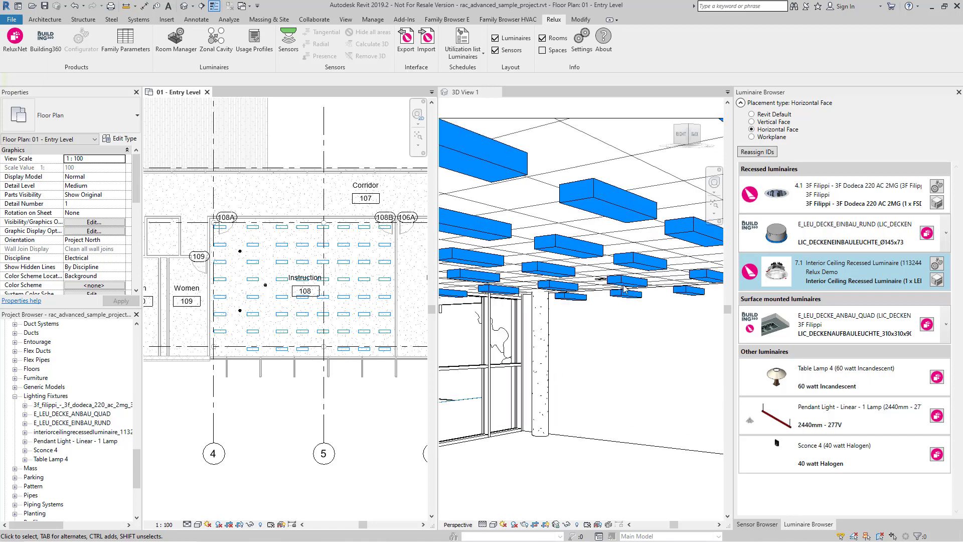
{"action": "scroll", "coordinate": [607, 284], "scroll_direction": "up", "scroll_amount": 2}
{"action": "scroll", "coordinate": [607, 284], "scroll_direction": "up", "scroll_amount": 2}
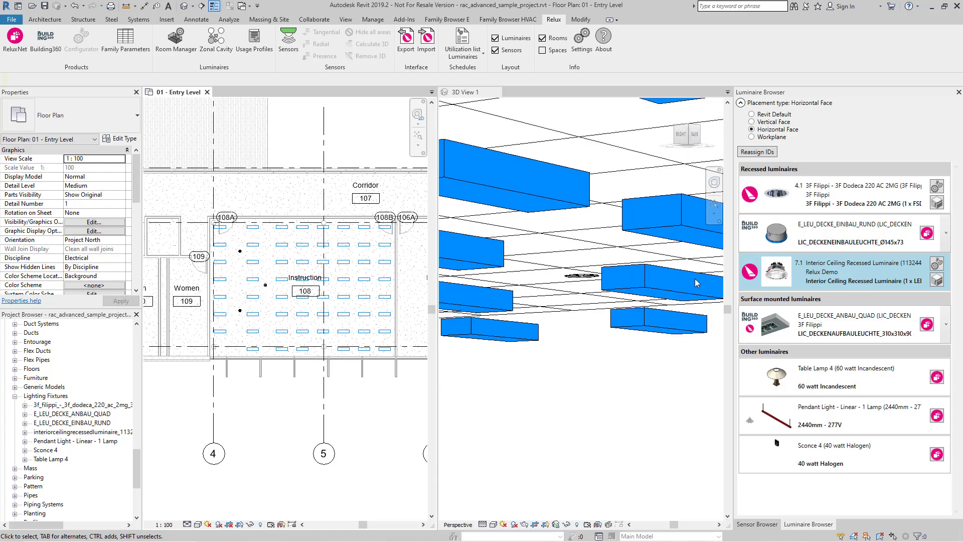
Step: Link E_LEU_DECKE_EINBAU_RUND to the Relux Demo recessed luminaire, keeping the parameter mapping and replacing all instances
{"action": "left_click", "coordinate": [937, 280]}
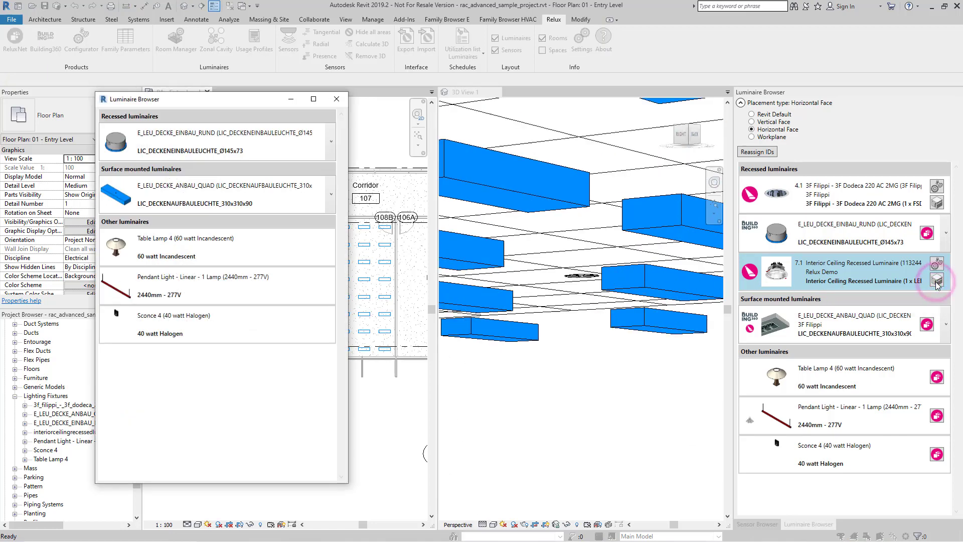
{"action": "double_click", "coordinate": [239, 144]}
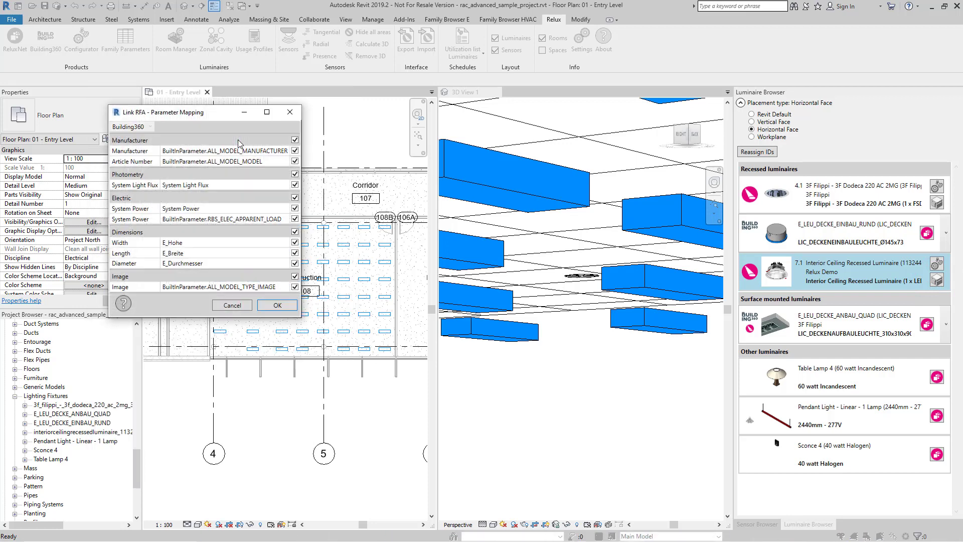
{"action": "left_click", "coordinate": [279, 306]}
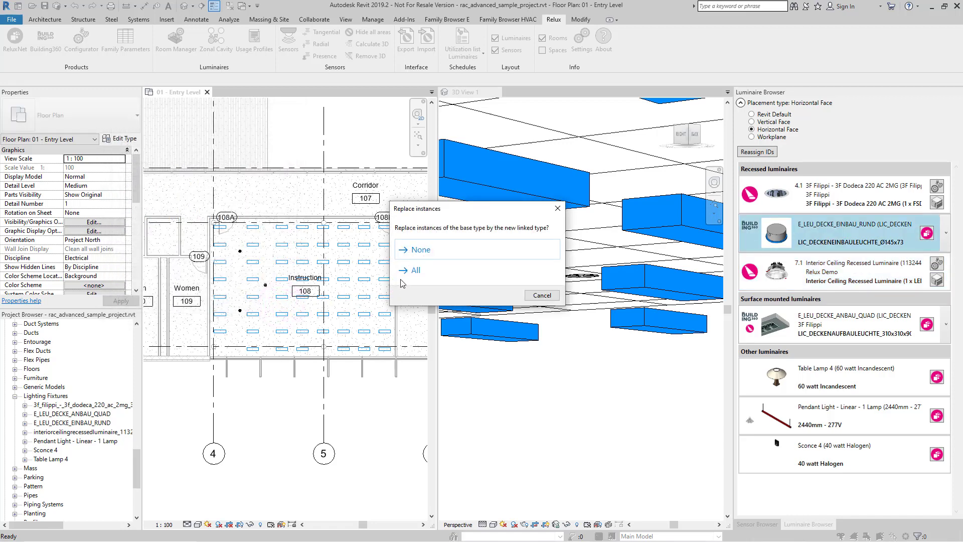
{"action": "left_click", "coordinate": [414, 271]}
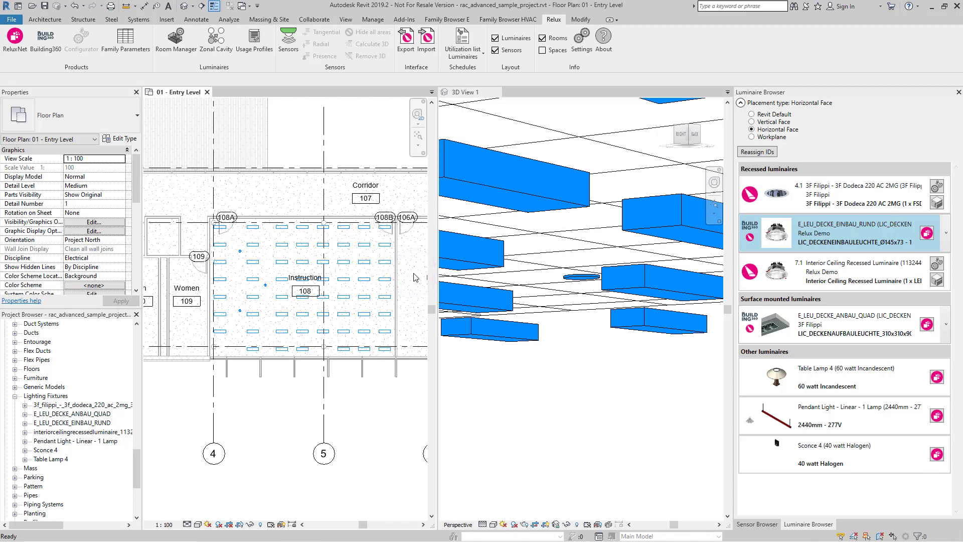
{"action": "scroll", "coordinate": [531, 282], "scroll_direction": "down", "scroll_amount": 2}
{"action": "scroll", "coordinate": [532, 283], "scroll_direction": "down", "scroll_amount": 2}
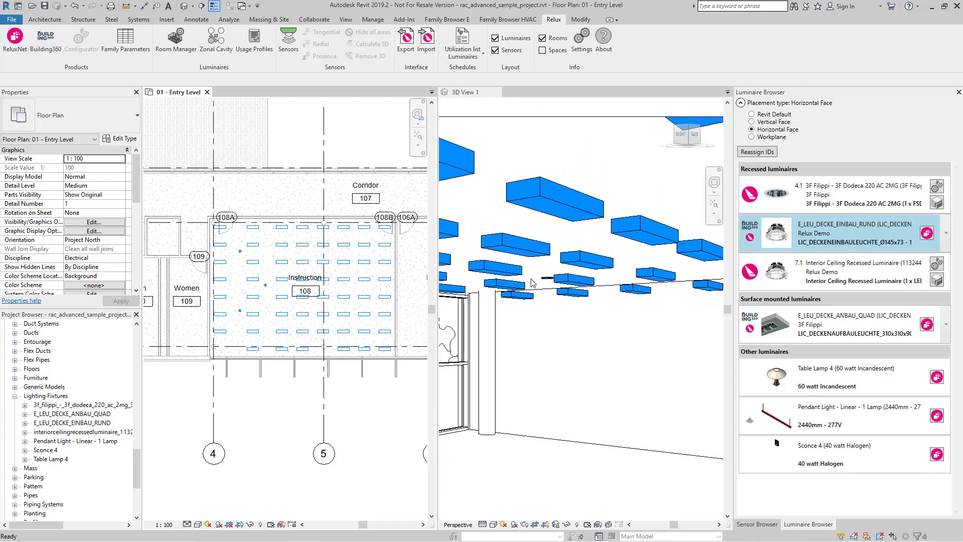